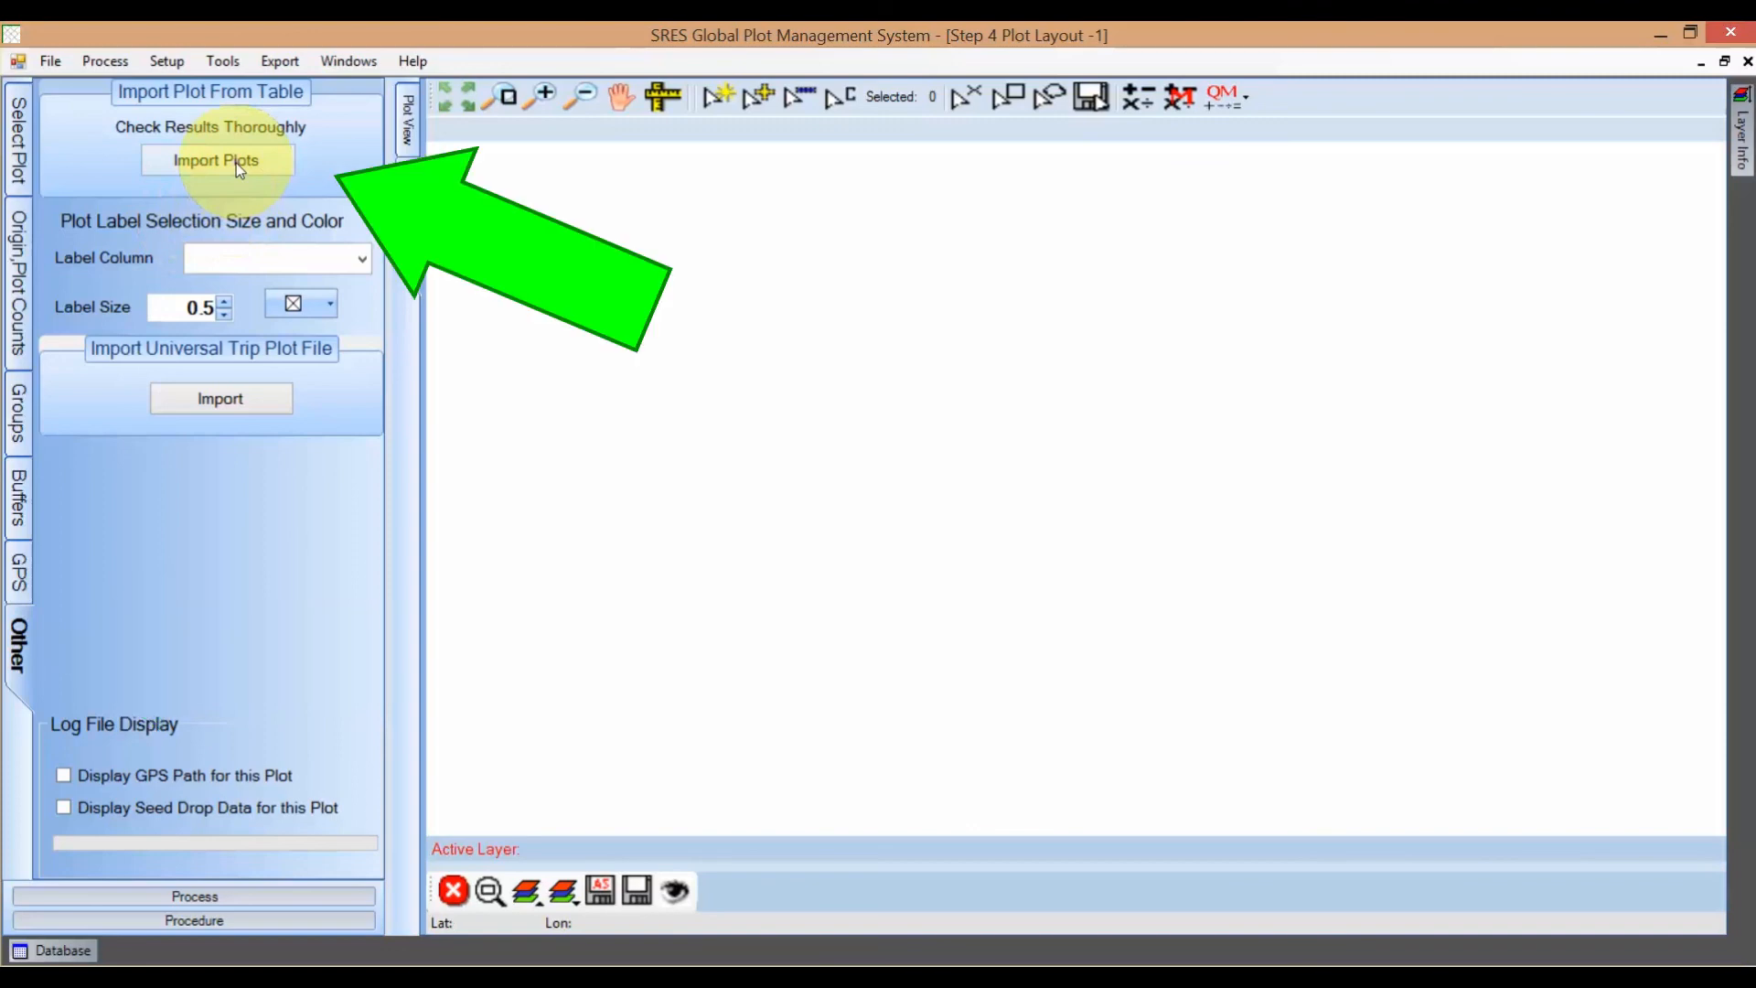
# Start importing plots from a table and keep the 4 row 30 inch step 4 planter.
pyautogui.click(236, 162)
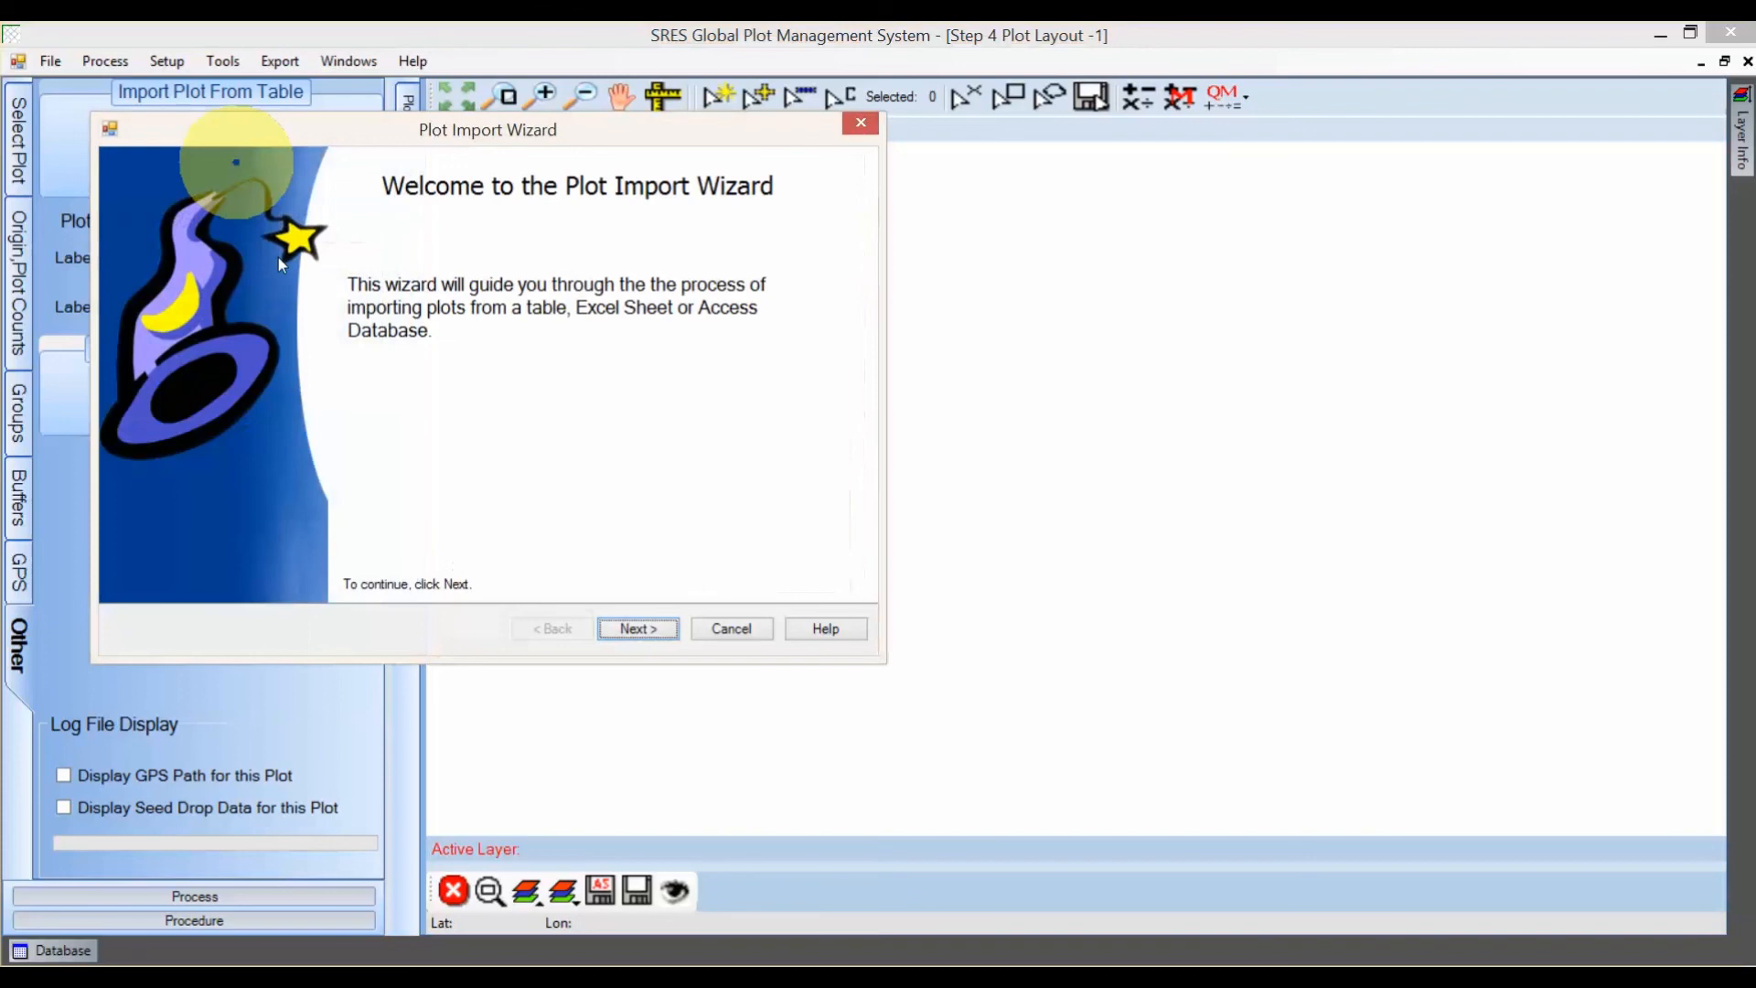
pyautogui.click(637, 629)
pyautogui.click(636, 629)
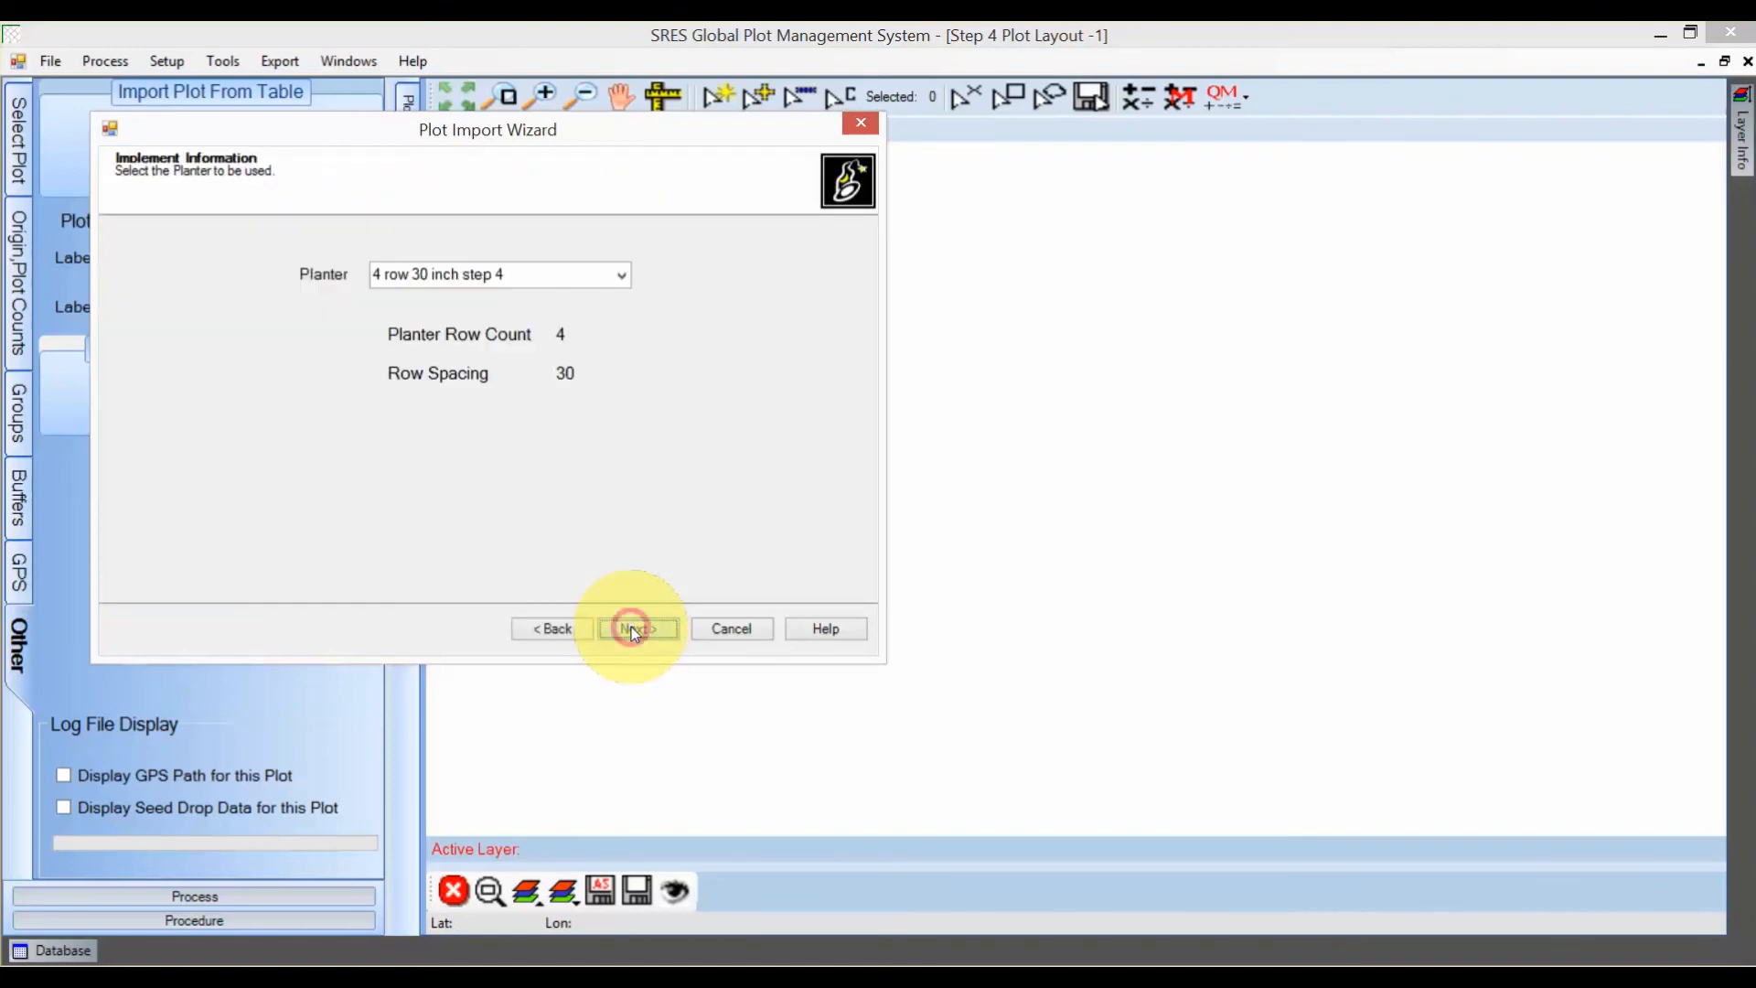
# Load the desktop file "example step 4 2292015" as the data source and continue to the plot geometry settings.
pyautogui.click(523, 256)
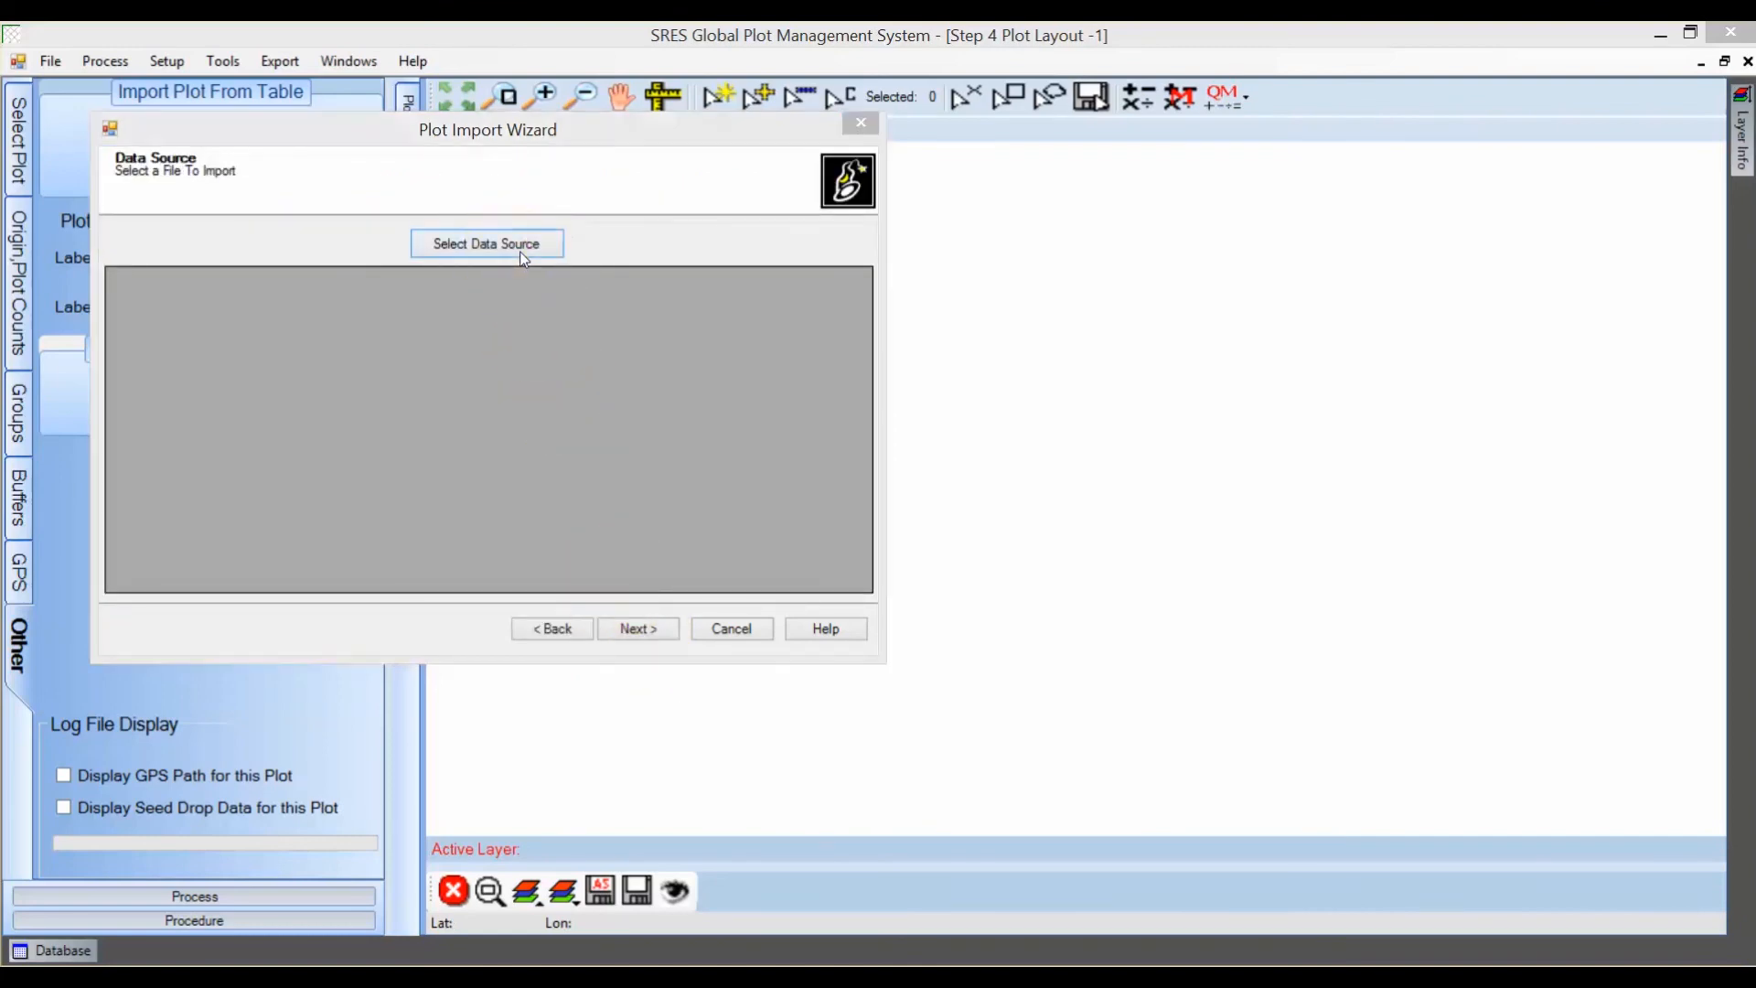
pyautogui.scroll(-1, 956, 590)
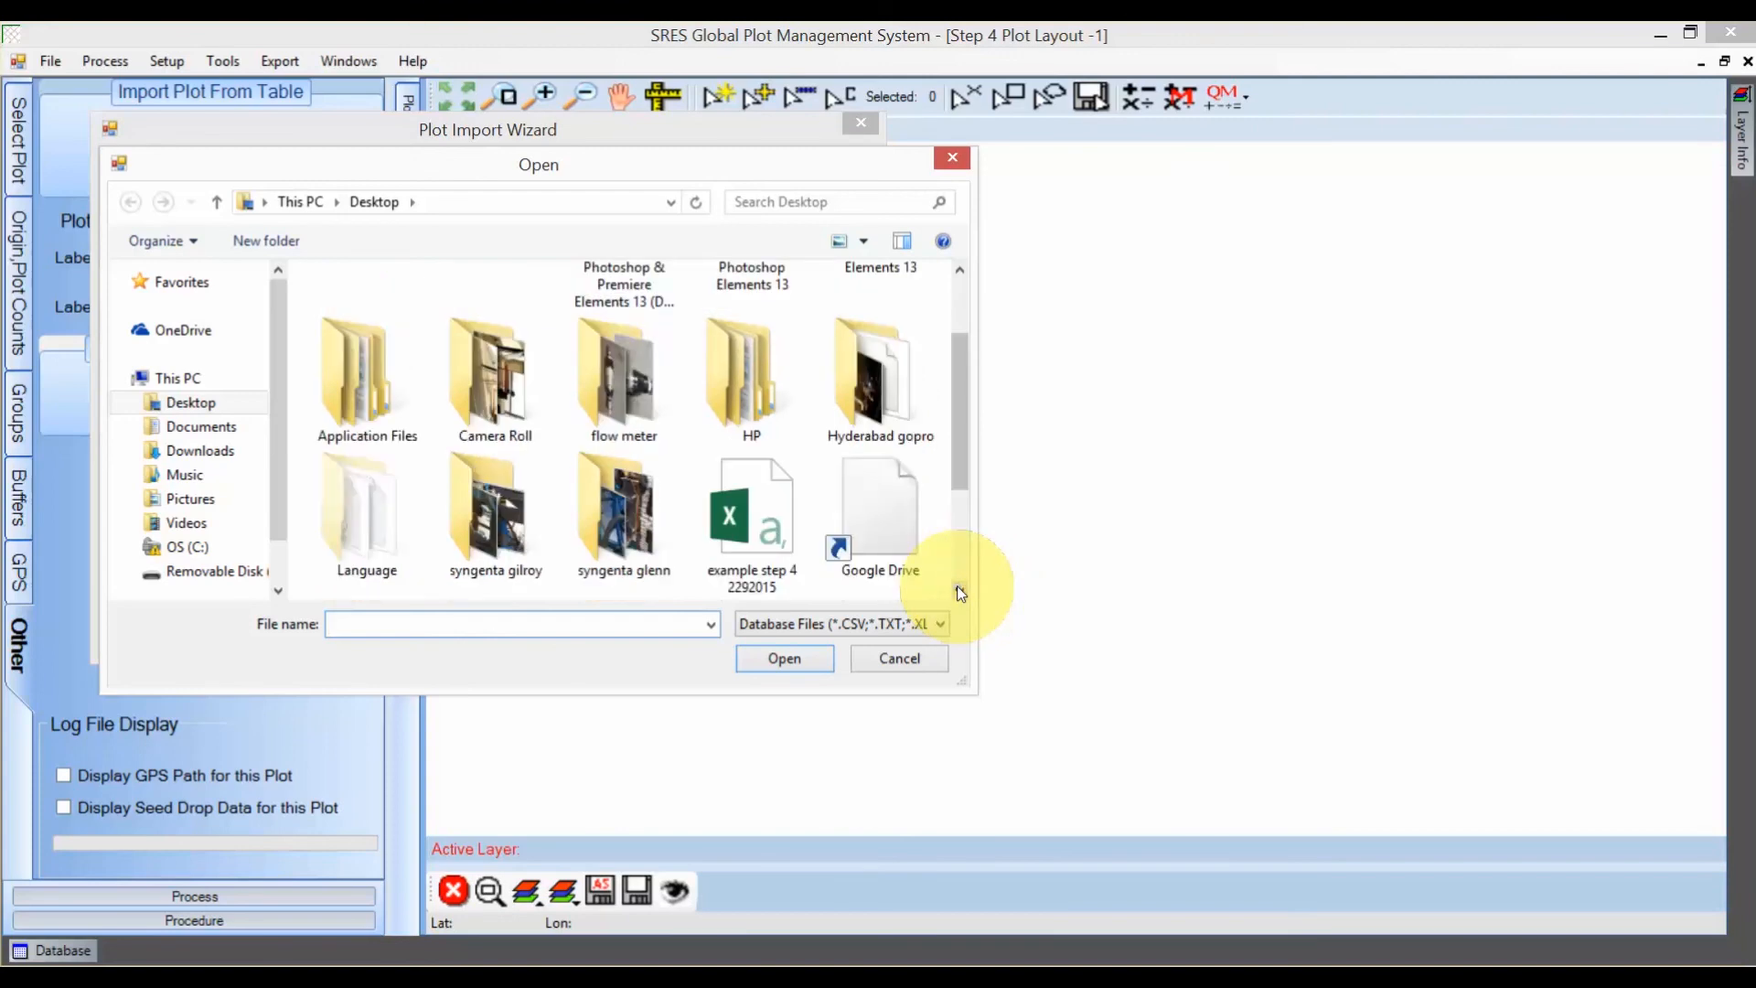
pyautogui.click(744, 507)
pyautogui.click(789, 662)
pyautogui.click(573, 631)
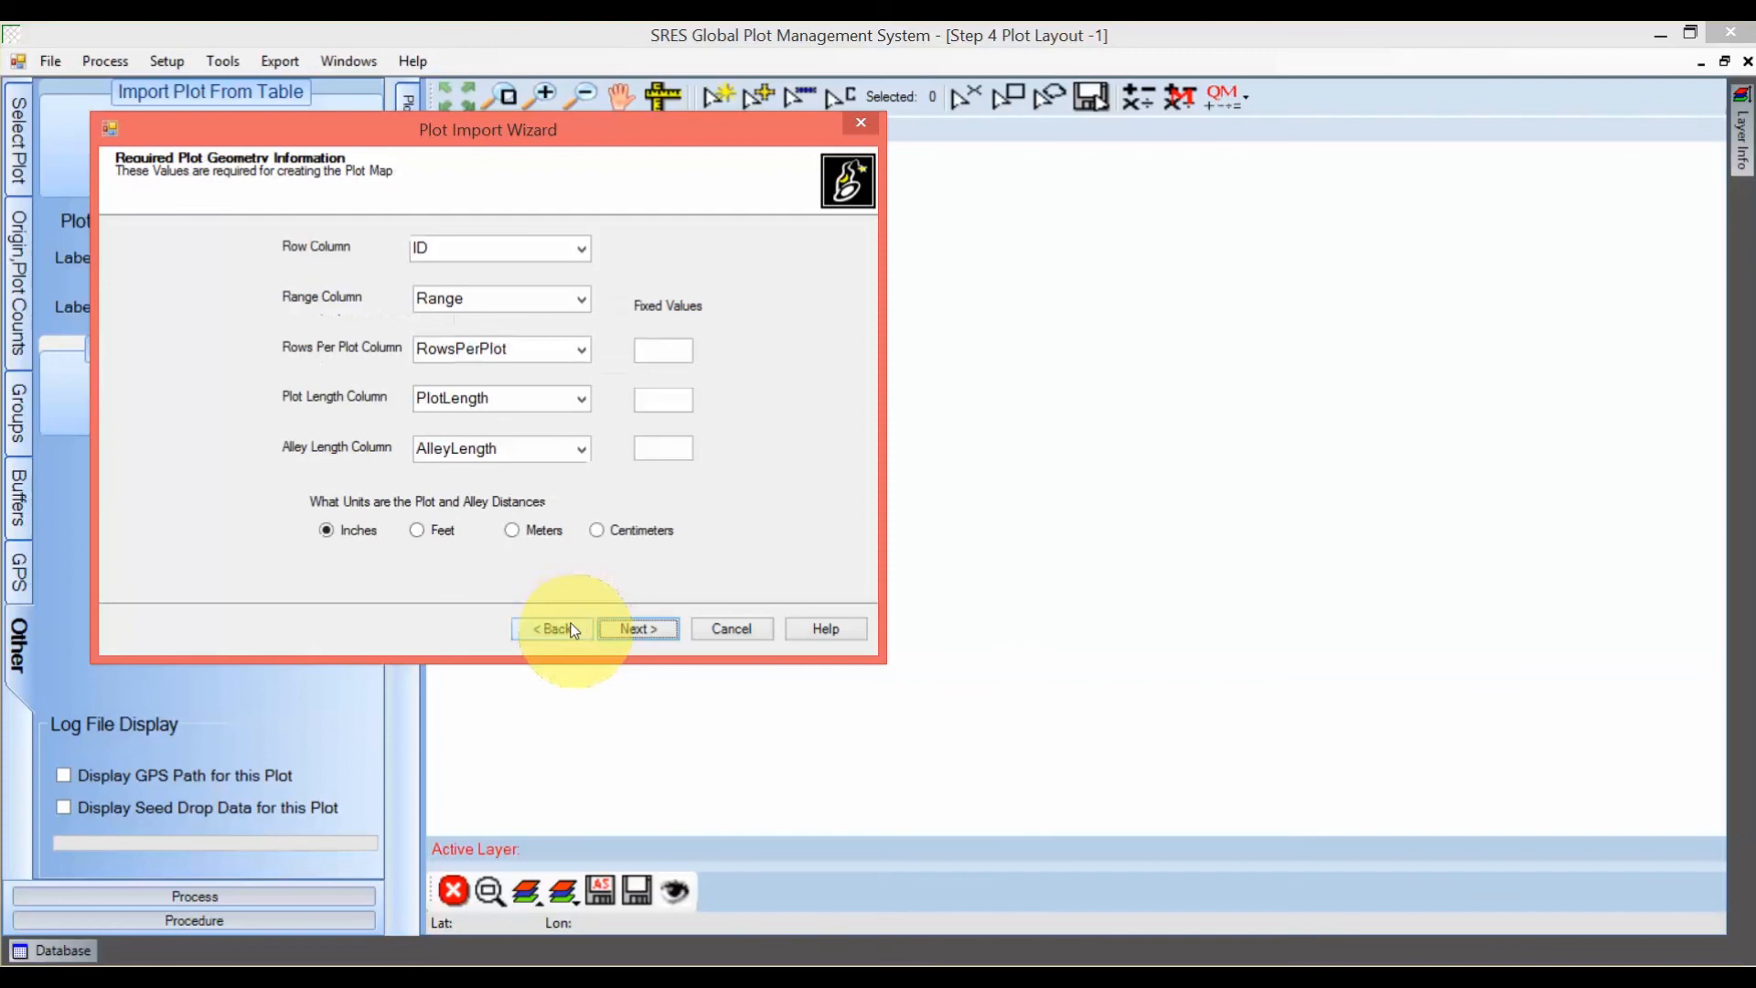
# Map the row column to RowStart, then accept the other geometry settings and the Population column mapping.
pyautogui.click(580, 247)
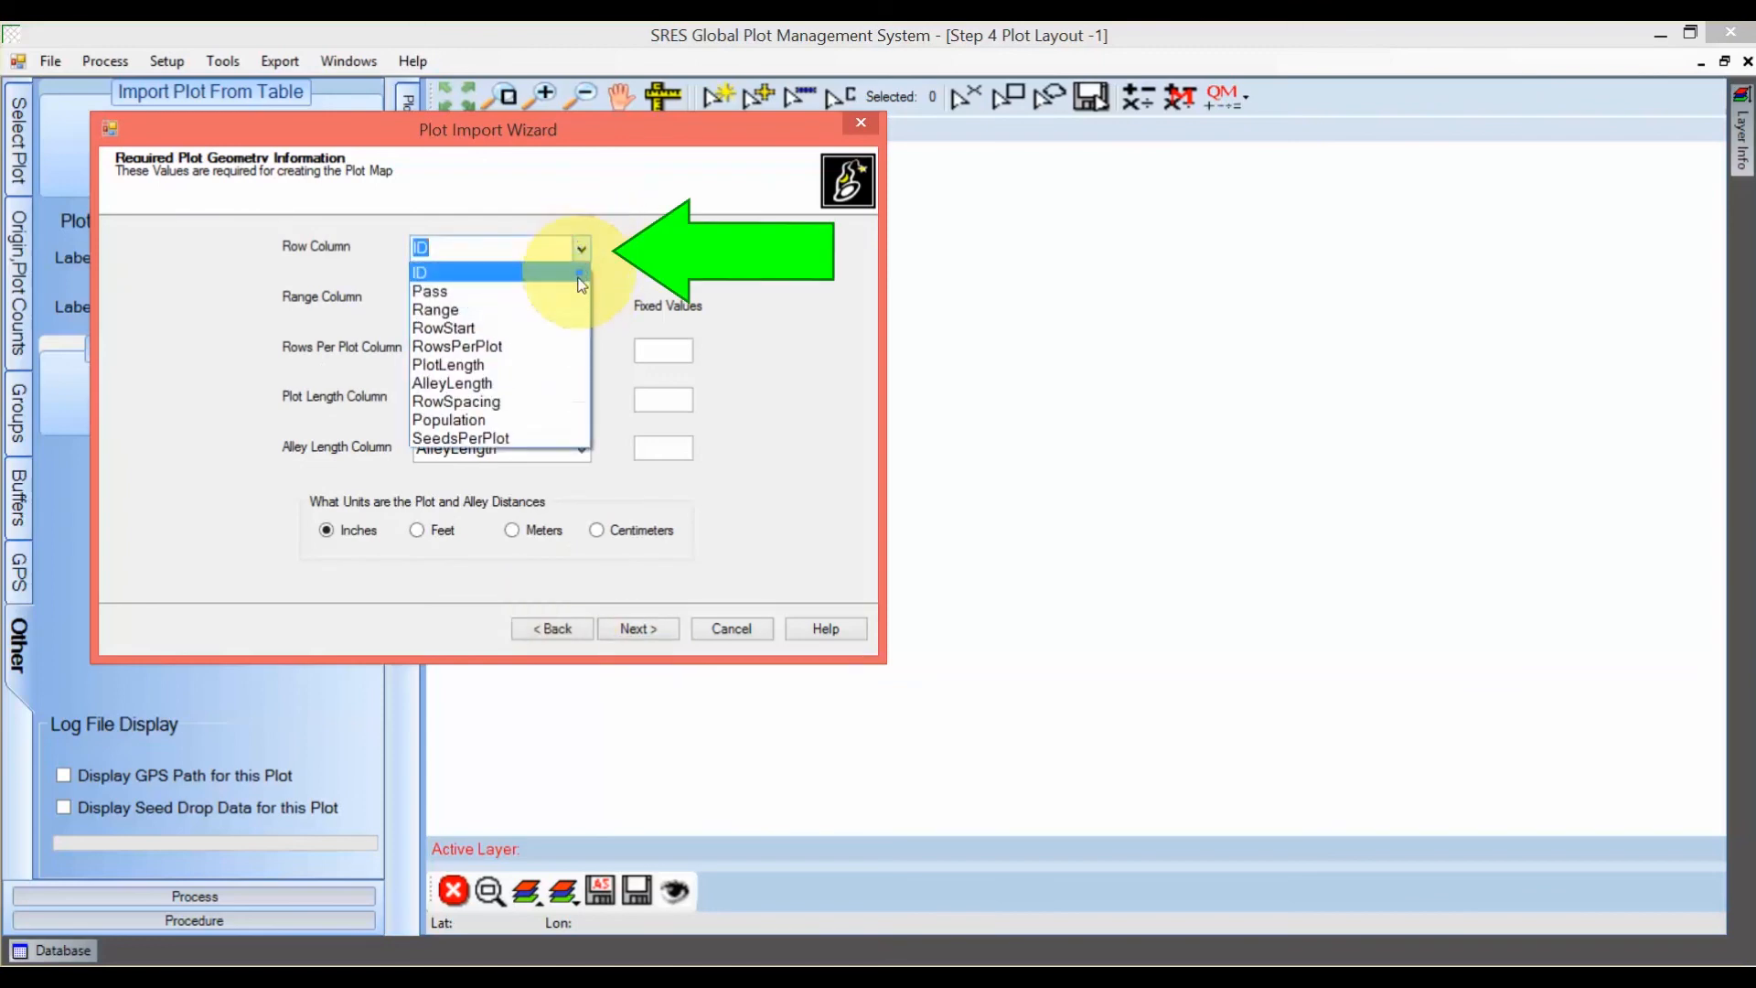
pyautogui.click(541, 329)
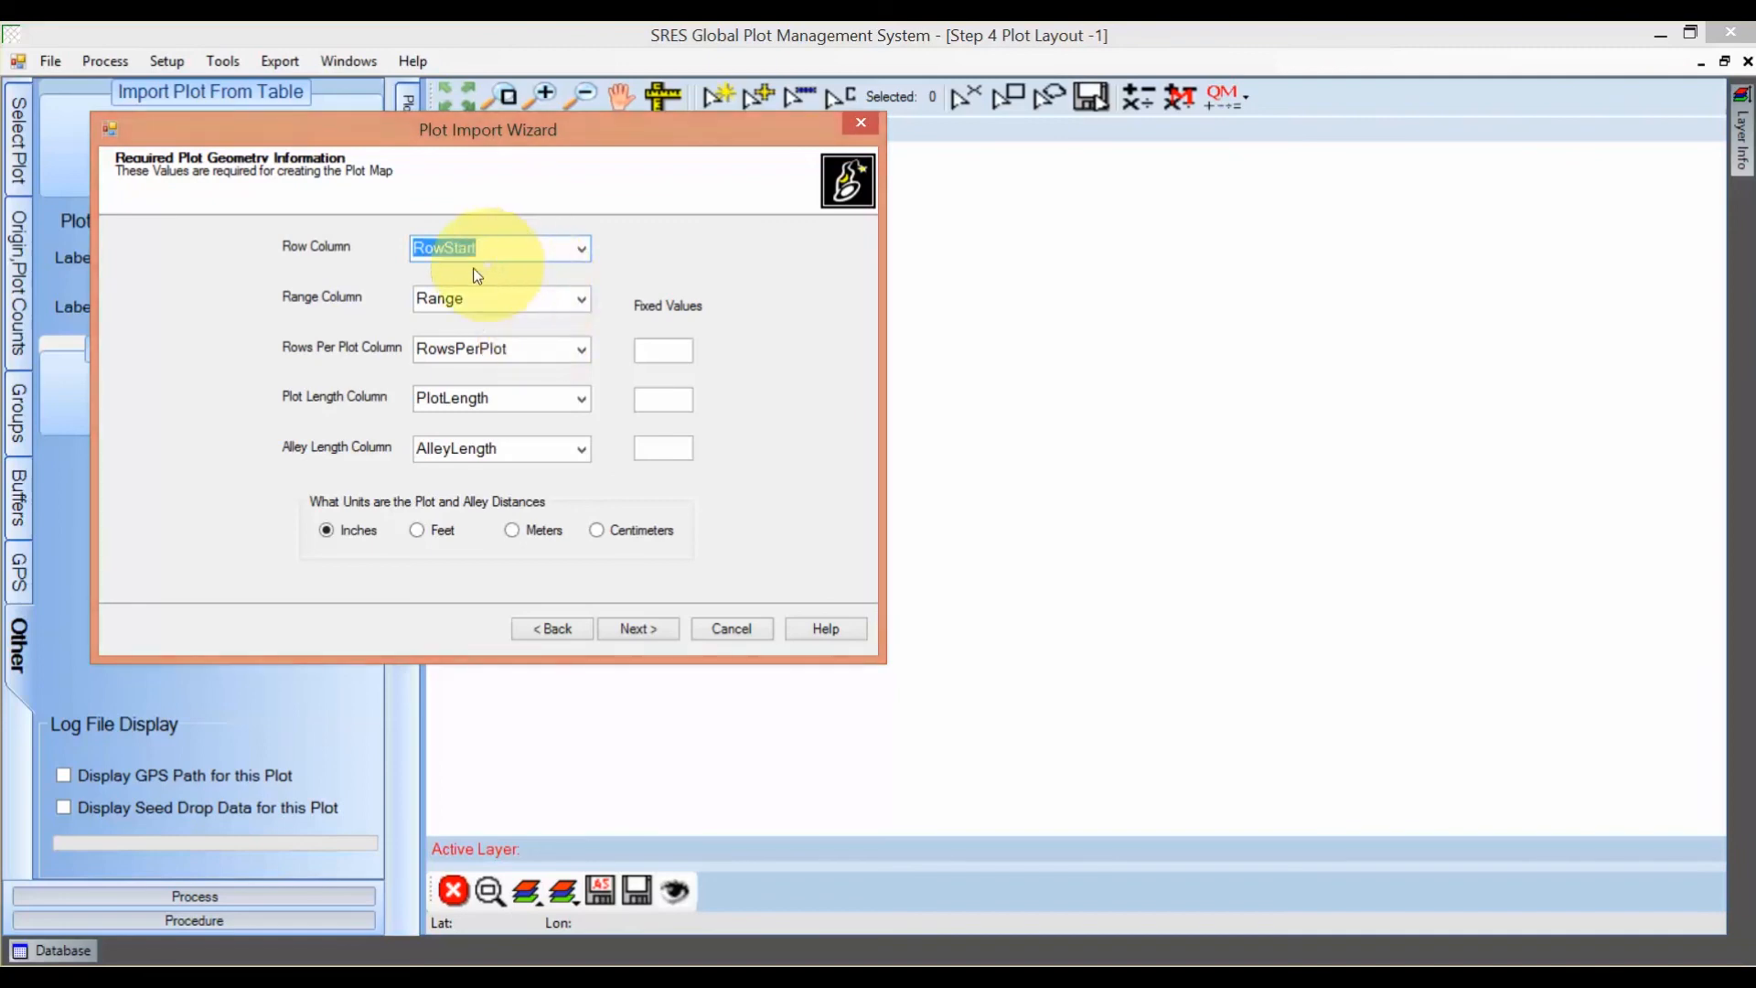
pyautogui.click(655, 629)
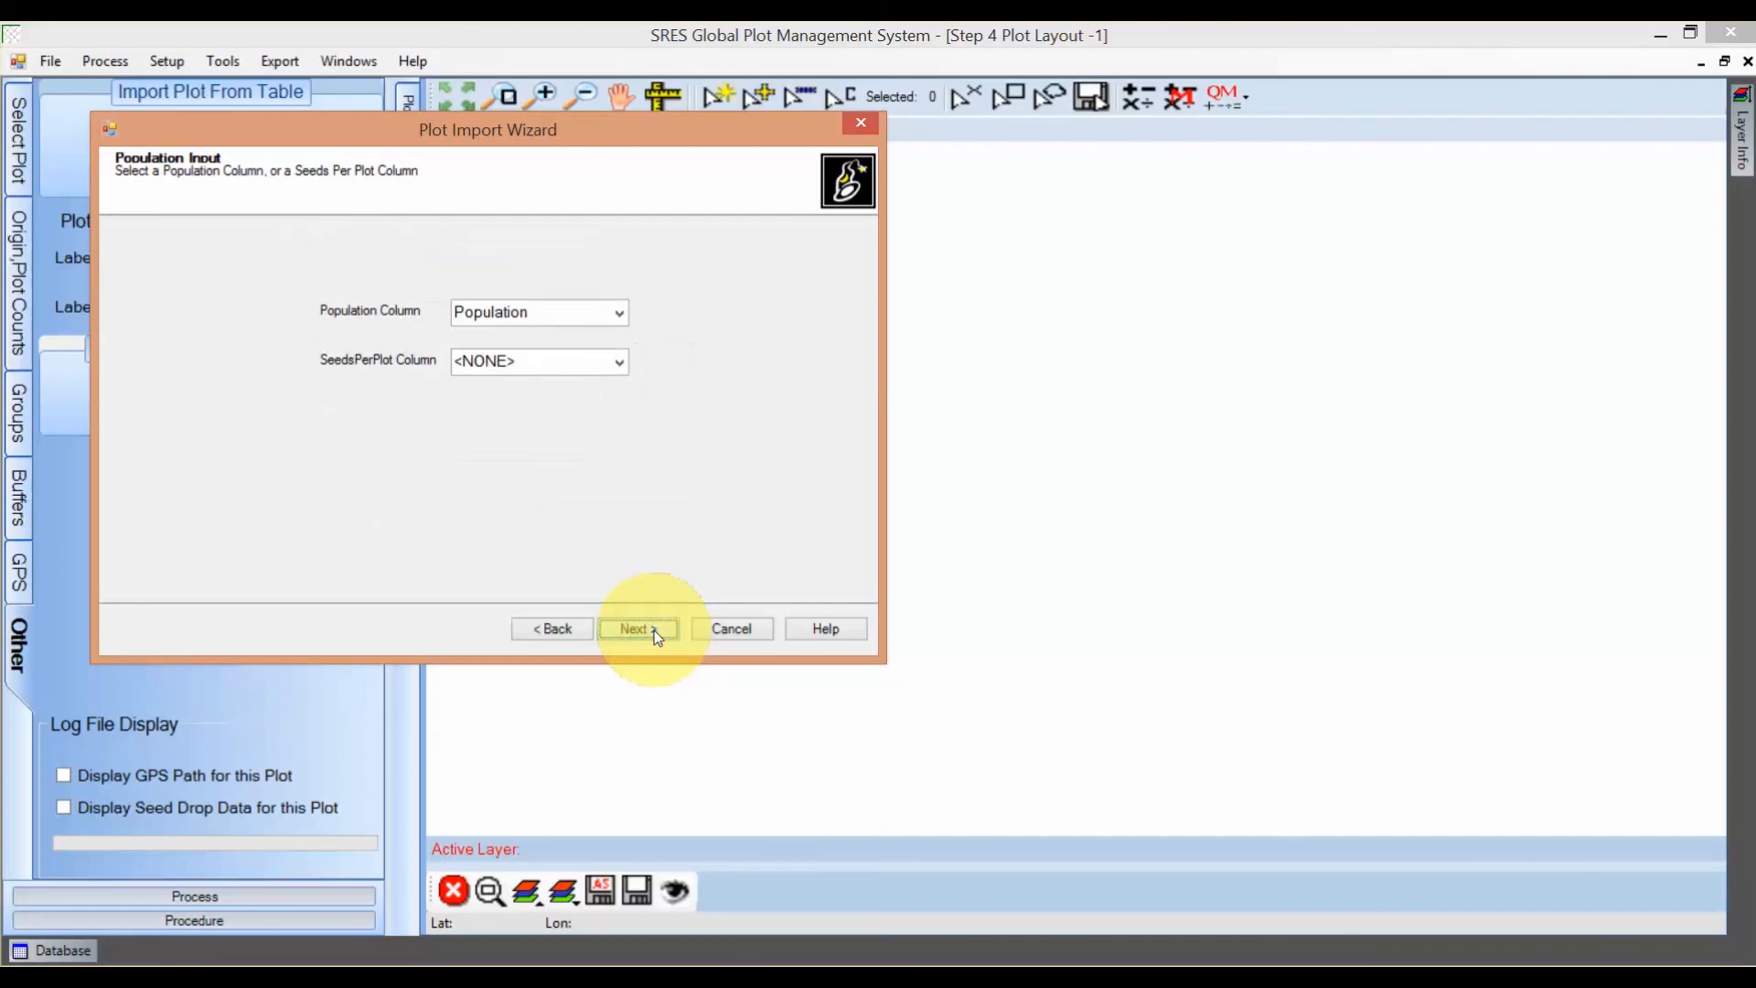
pyautogui.click(655, 629)
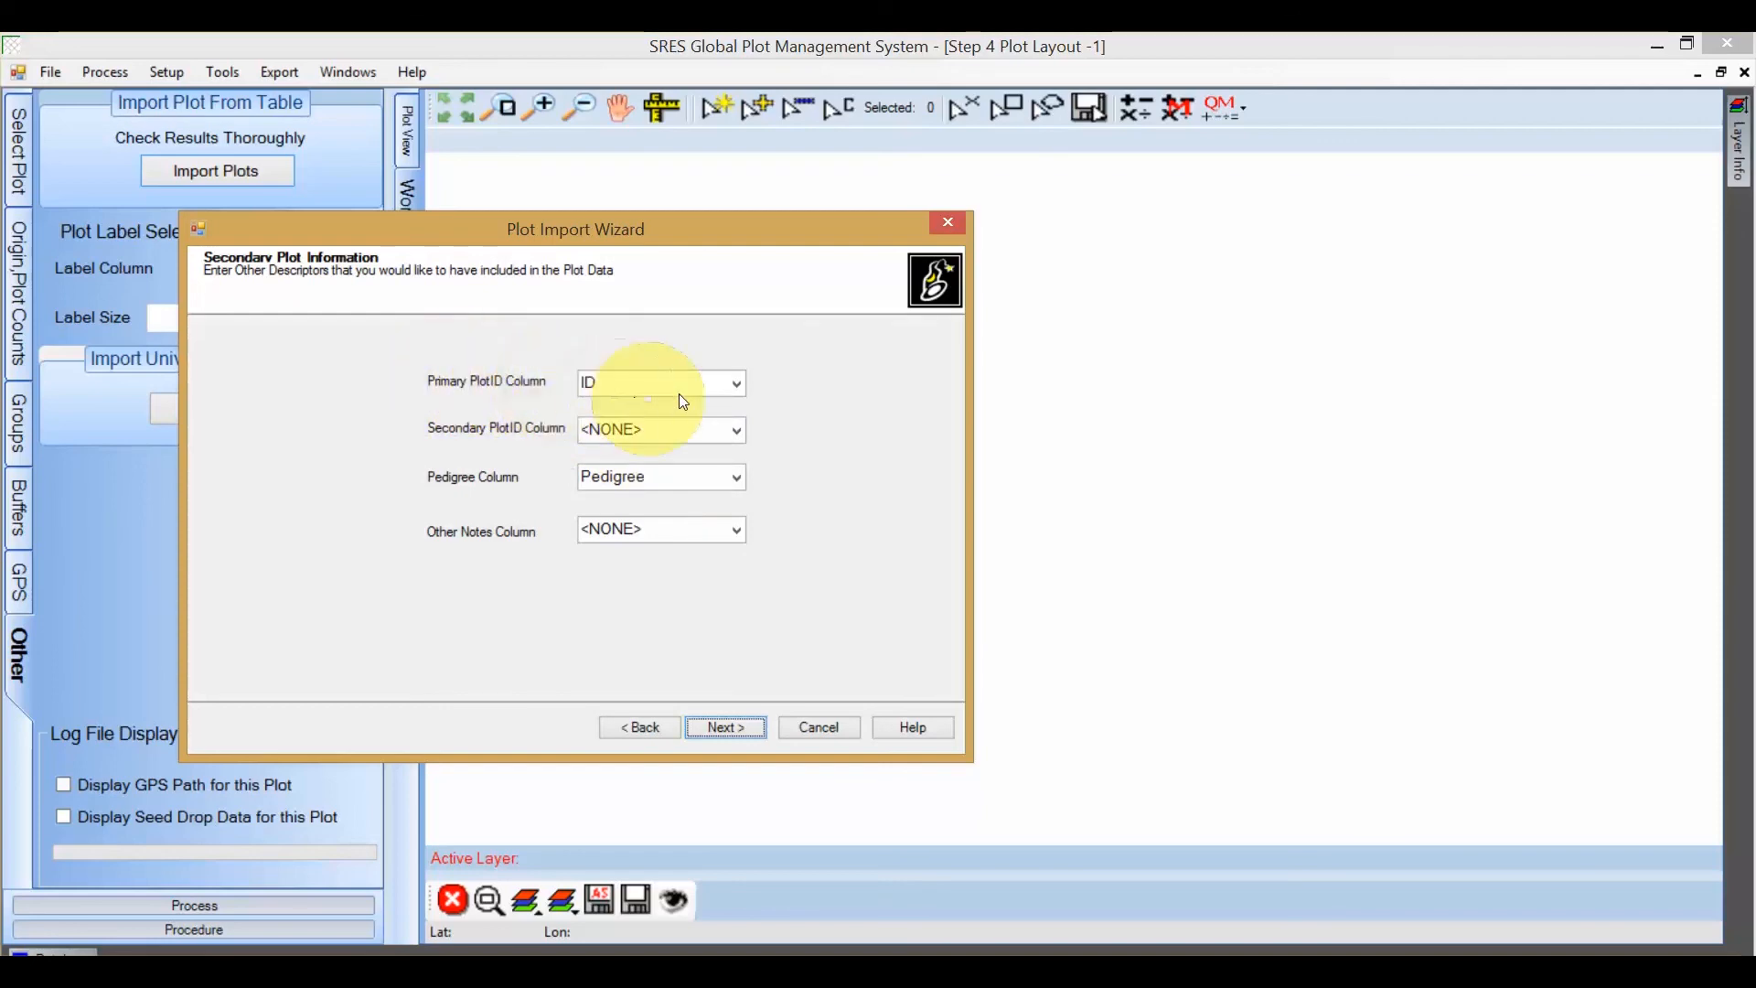
# Map the primary plot ID column to CustPlotID, keeping Pedigree as the pedigree column.
pyautogui.click(737, 385)
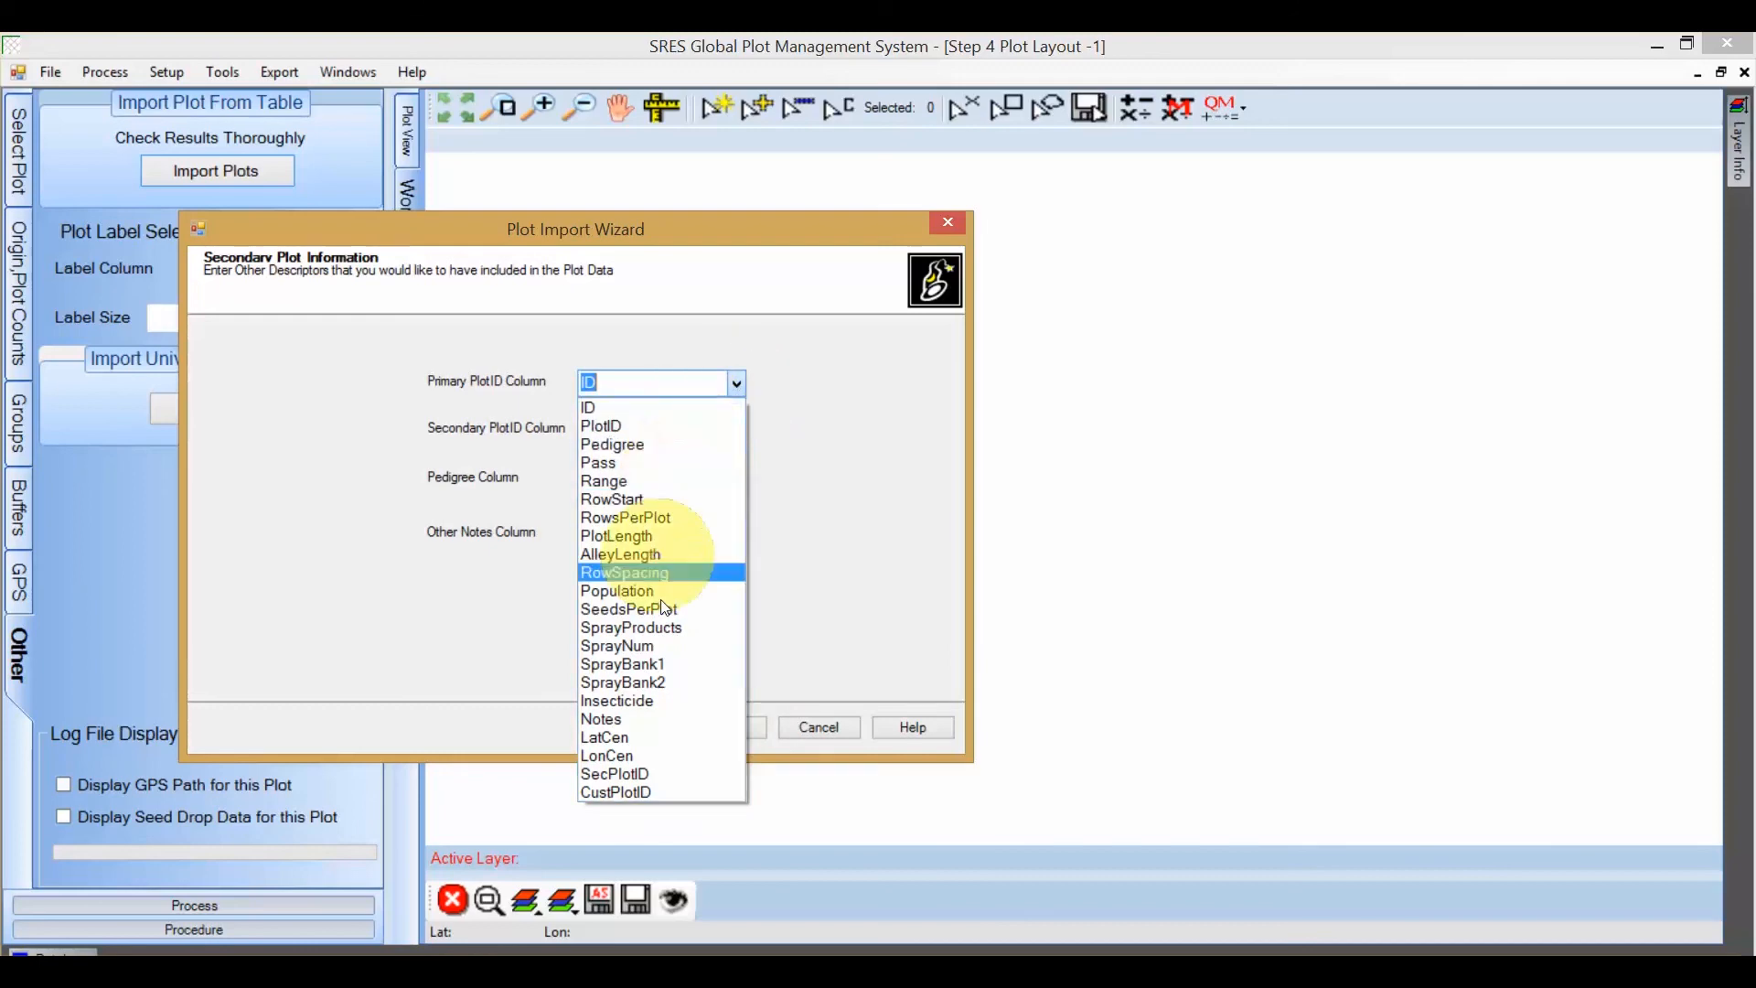
pyautogui.click(684, 792)
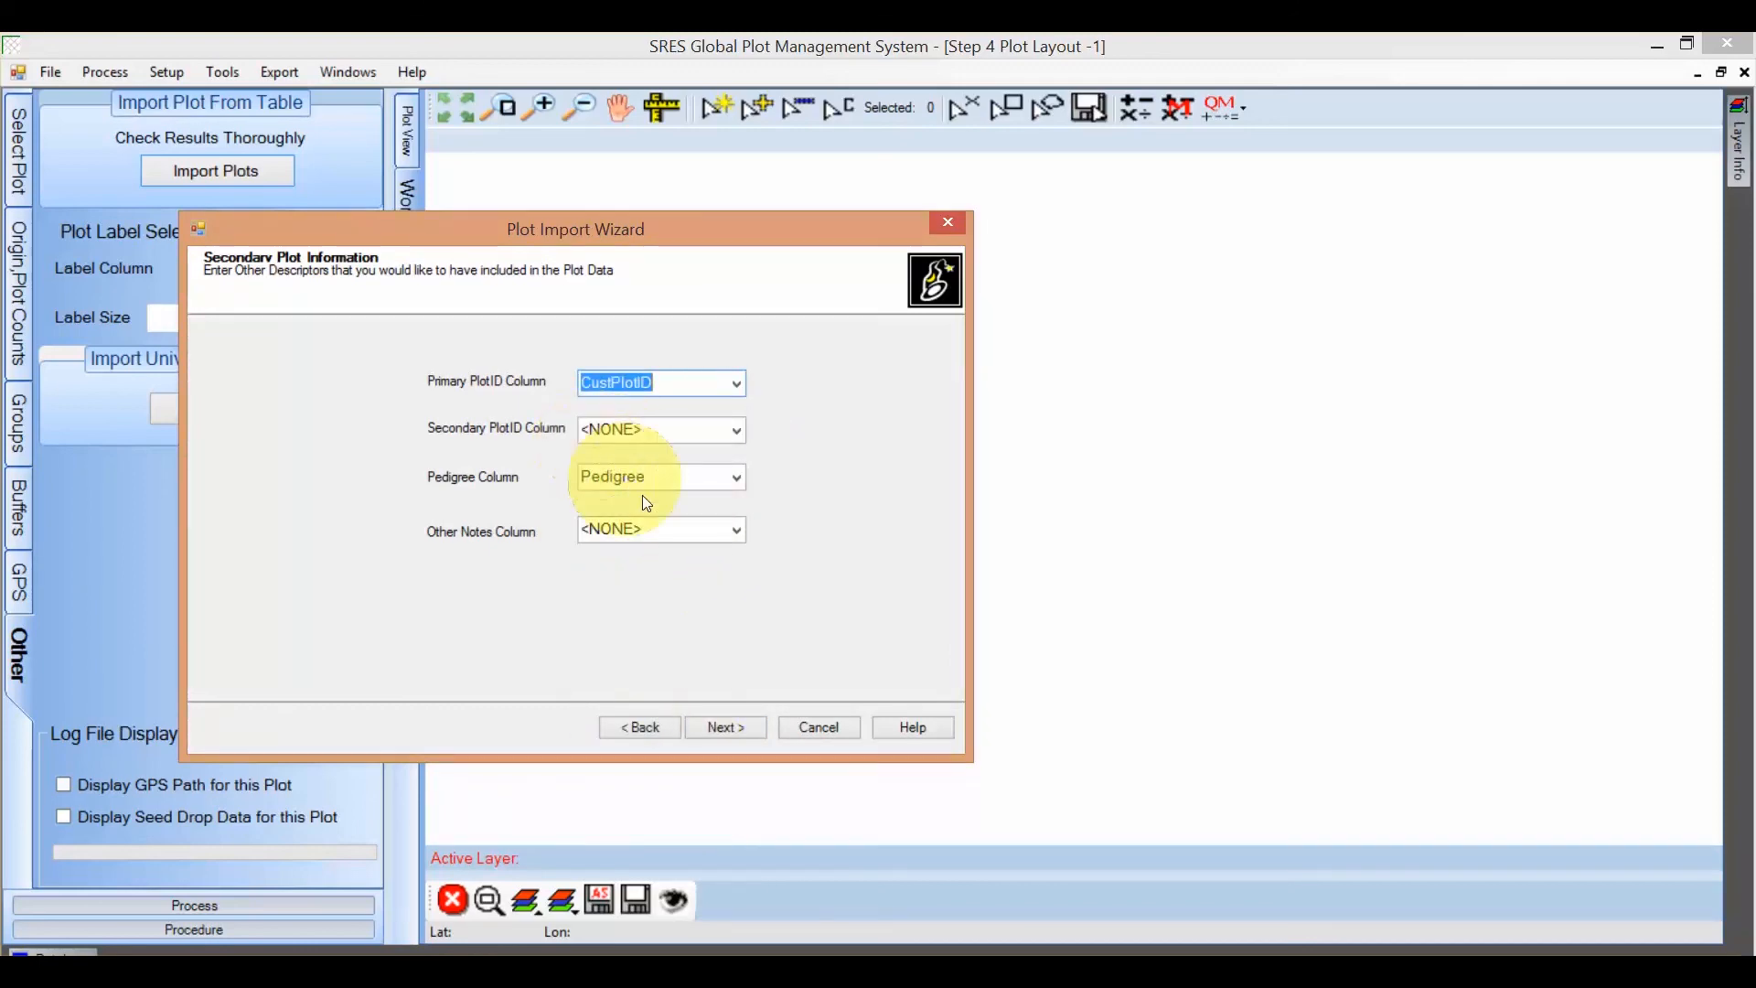
pyautogui.click(737, 477)
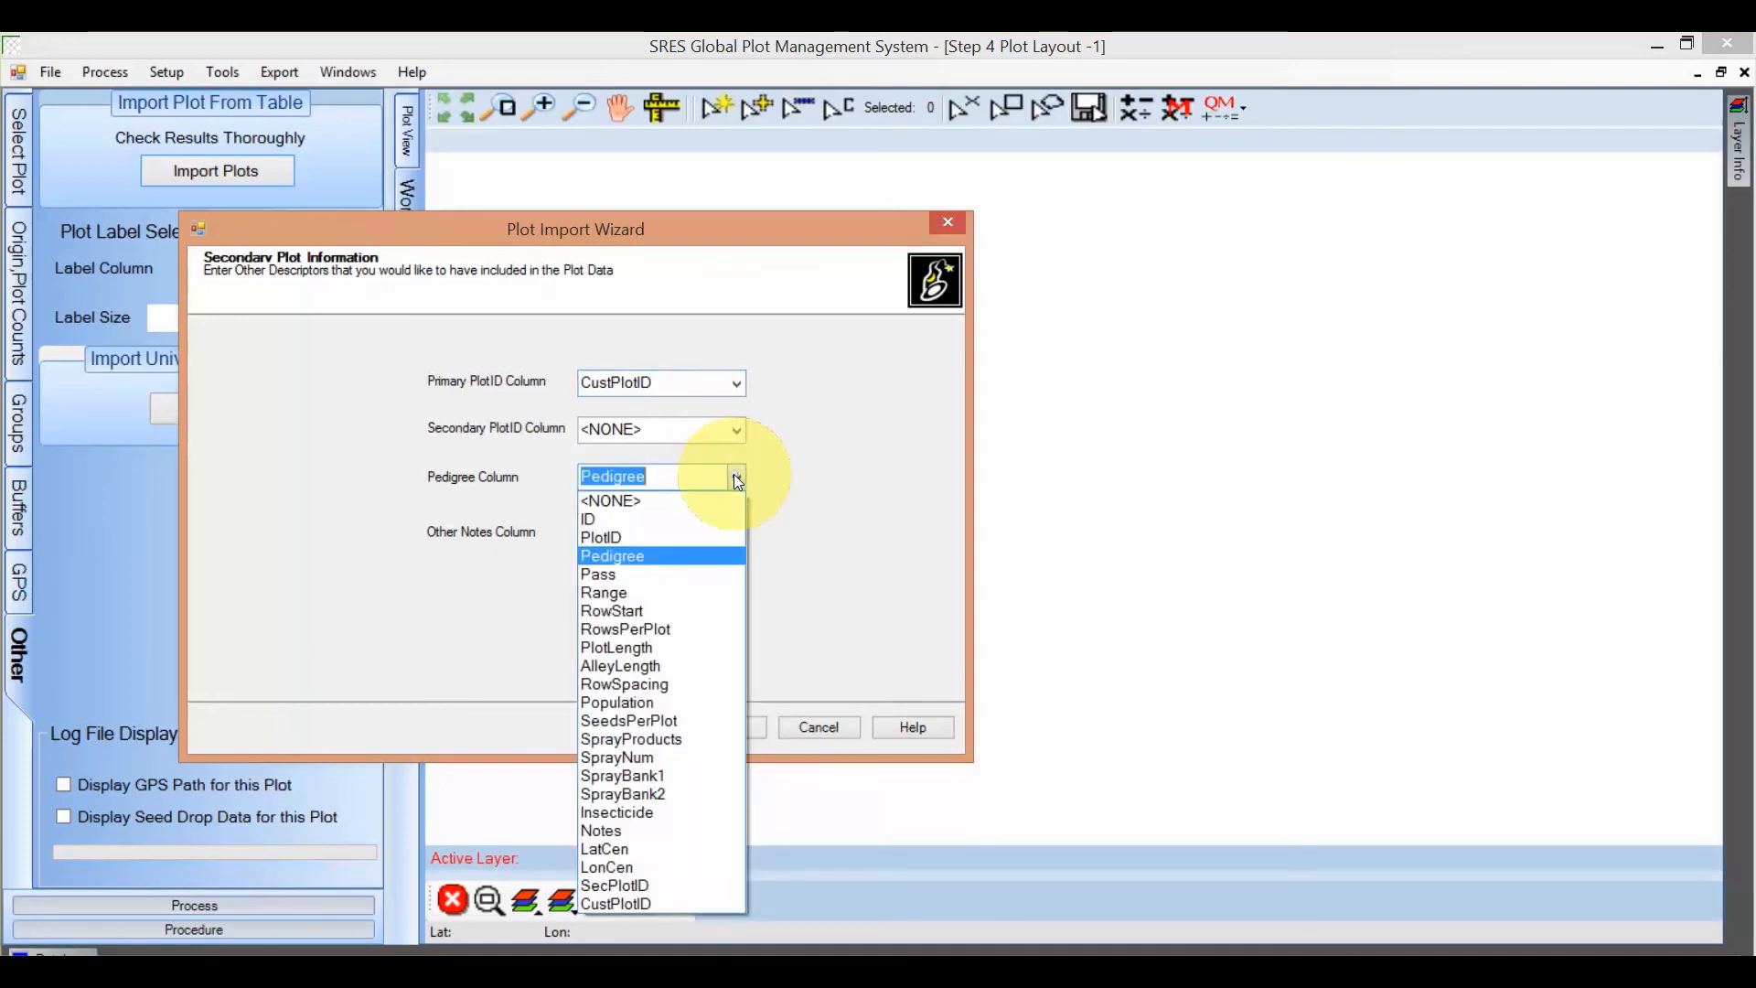
pyautogui.click(736, 476)
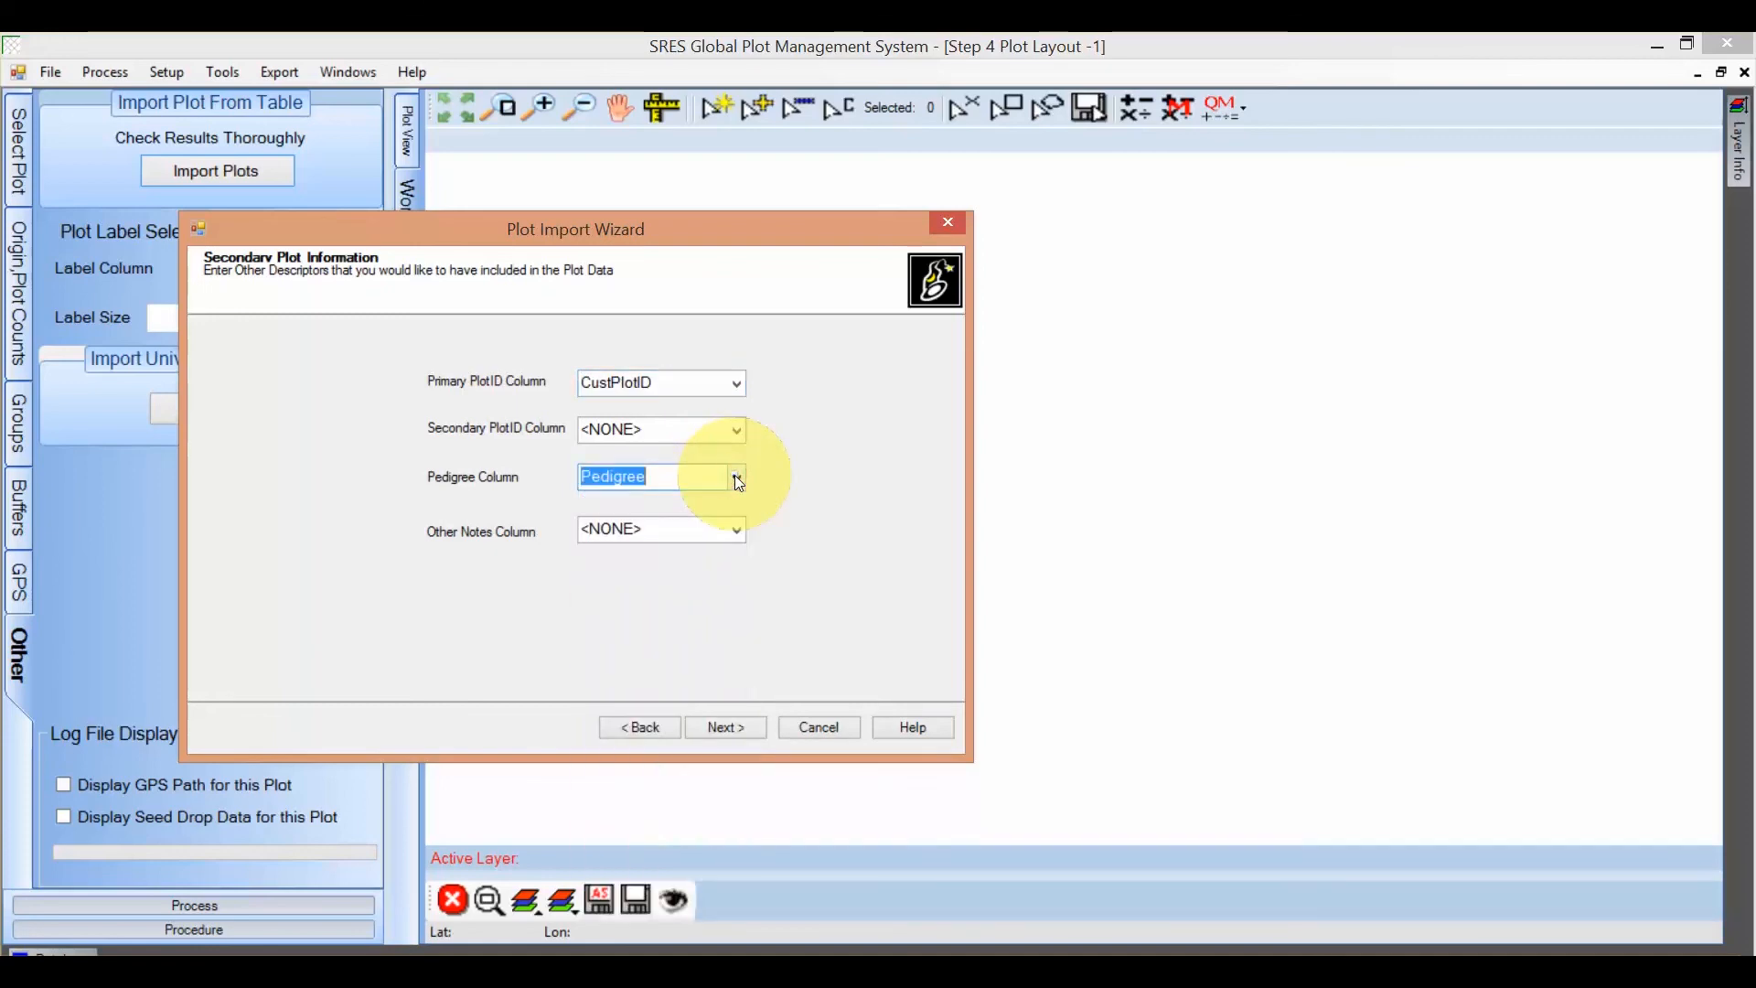
pyautogui.click(727, 728)
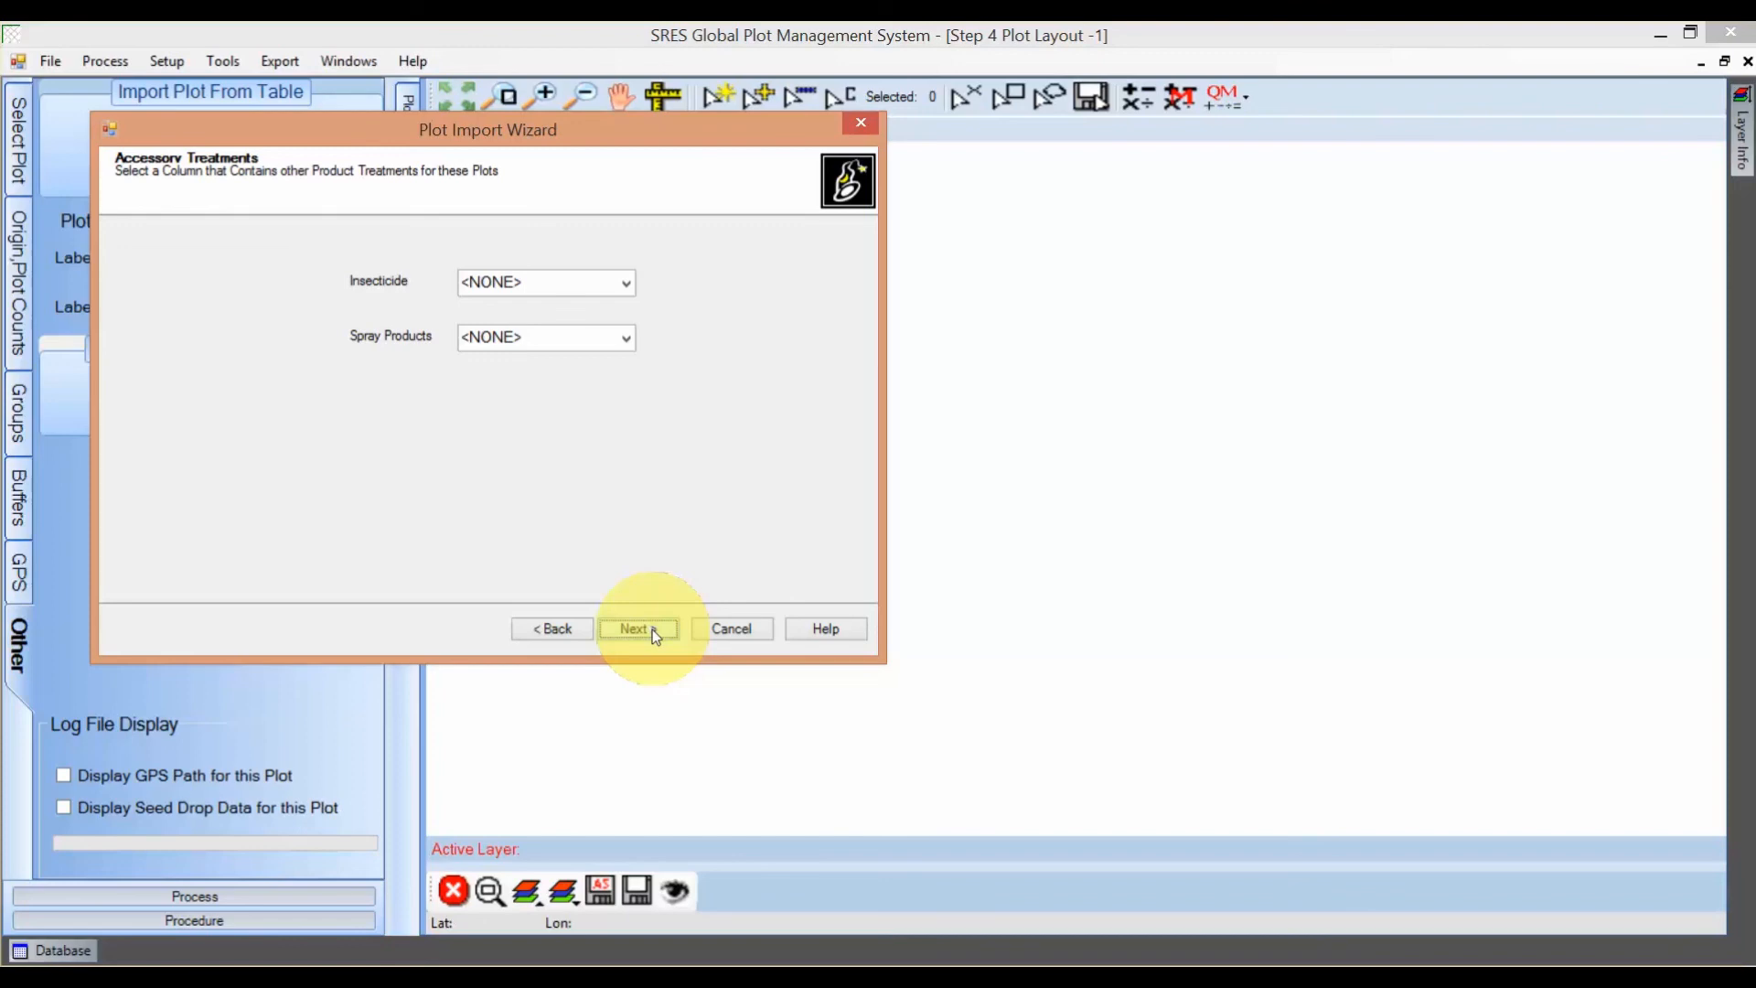
# Leave insecticide and spray products at none, name the plot "wed" and finish the import.
pyautogui.click(651, 629)
pyautogui.click(608, 515)
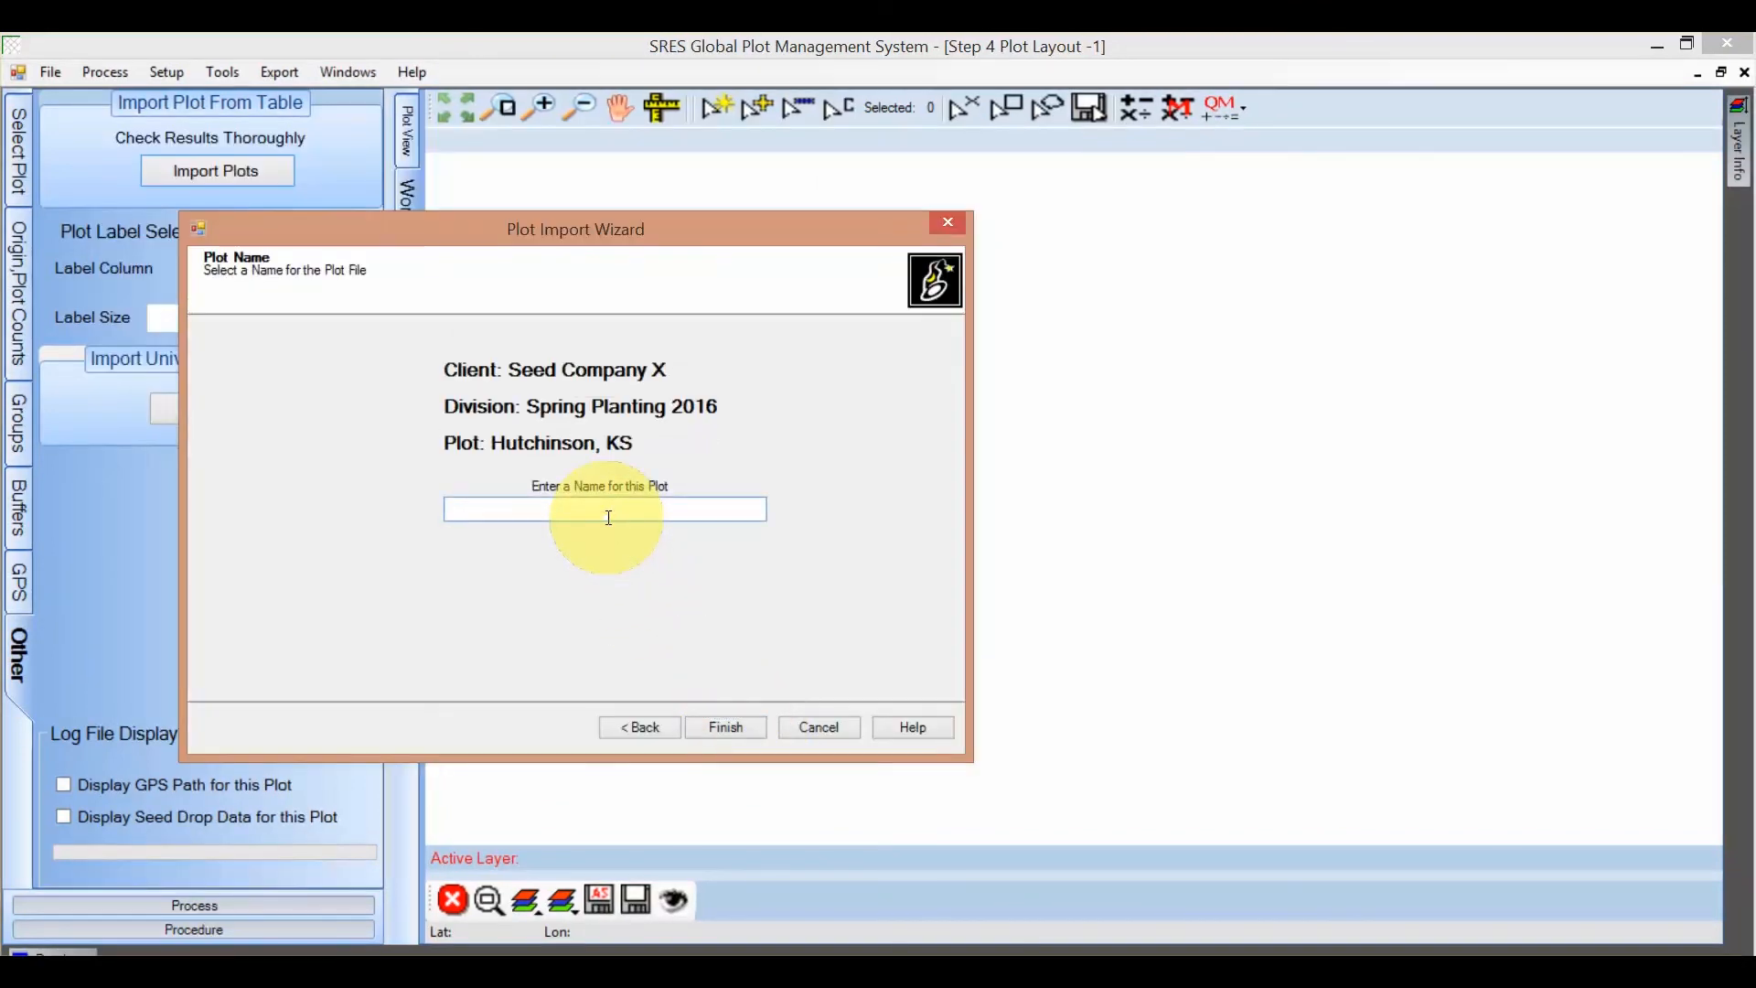
pyautogui.write('wed')
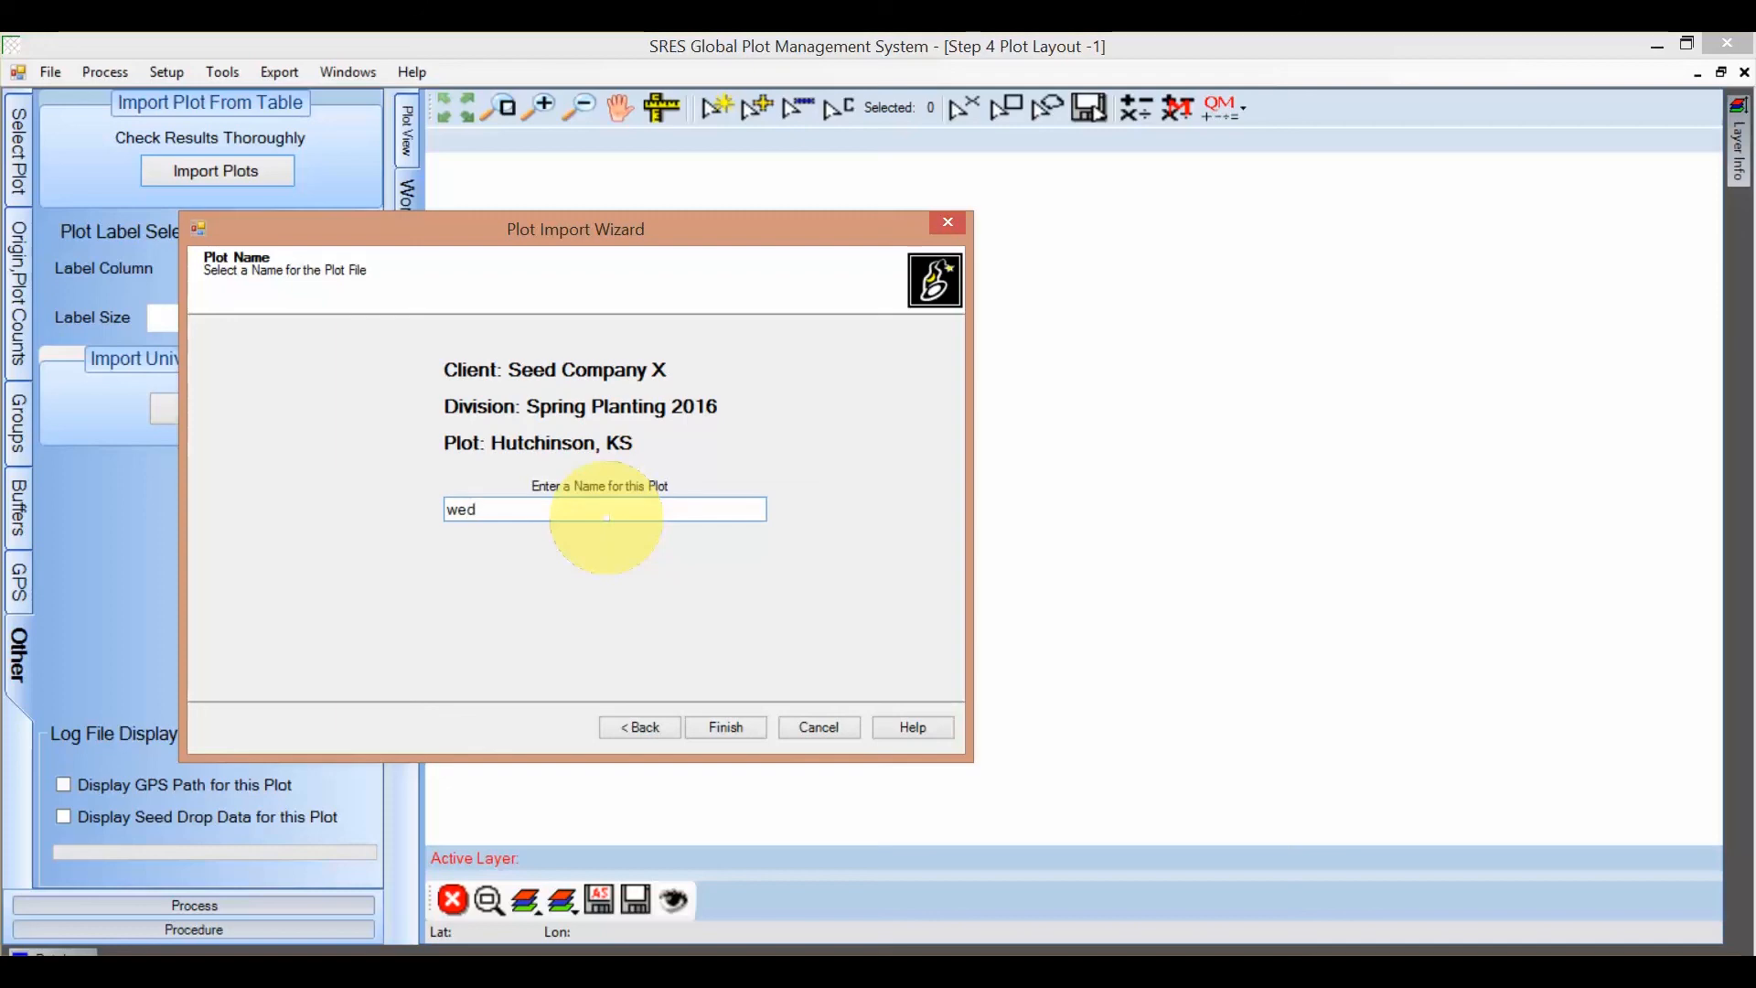
pyautogui.click(722, 724)
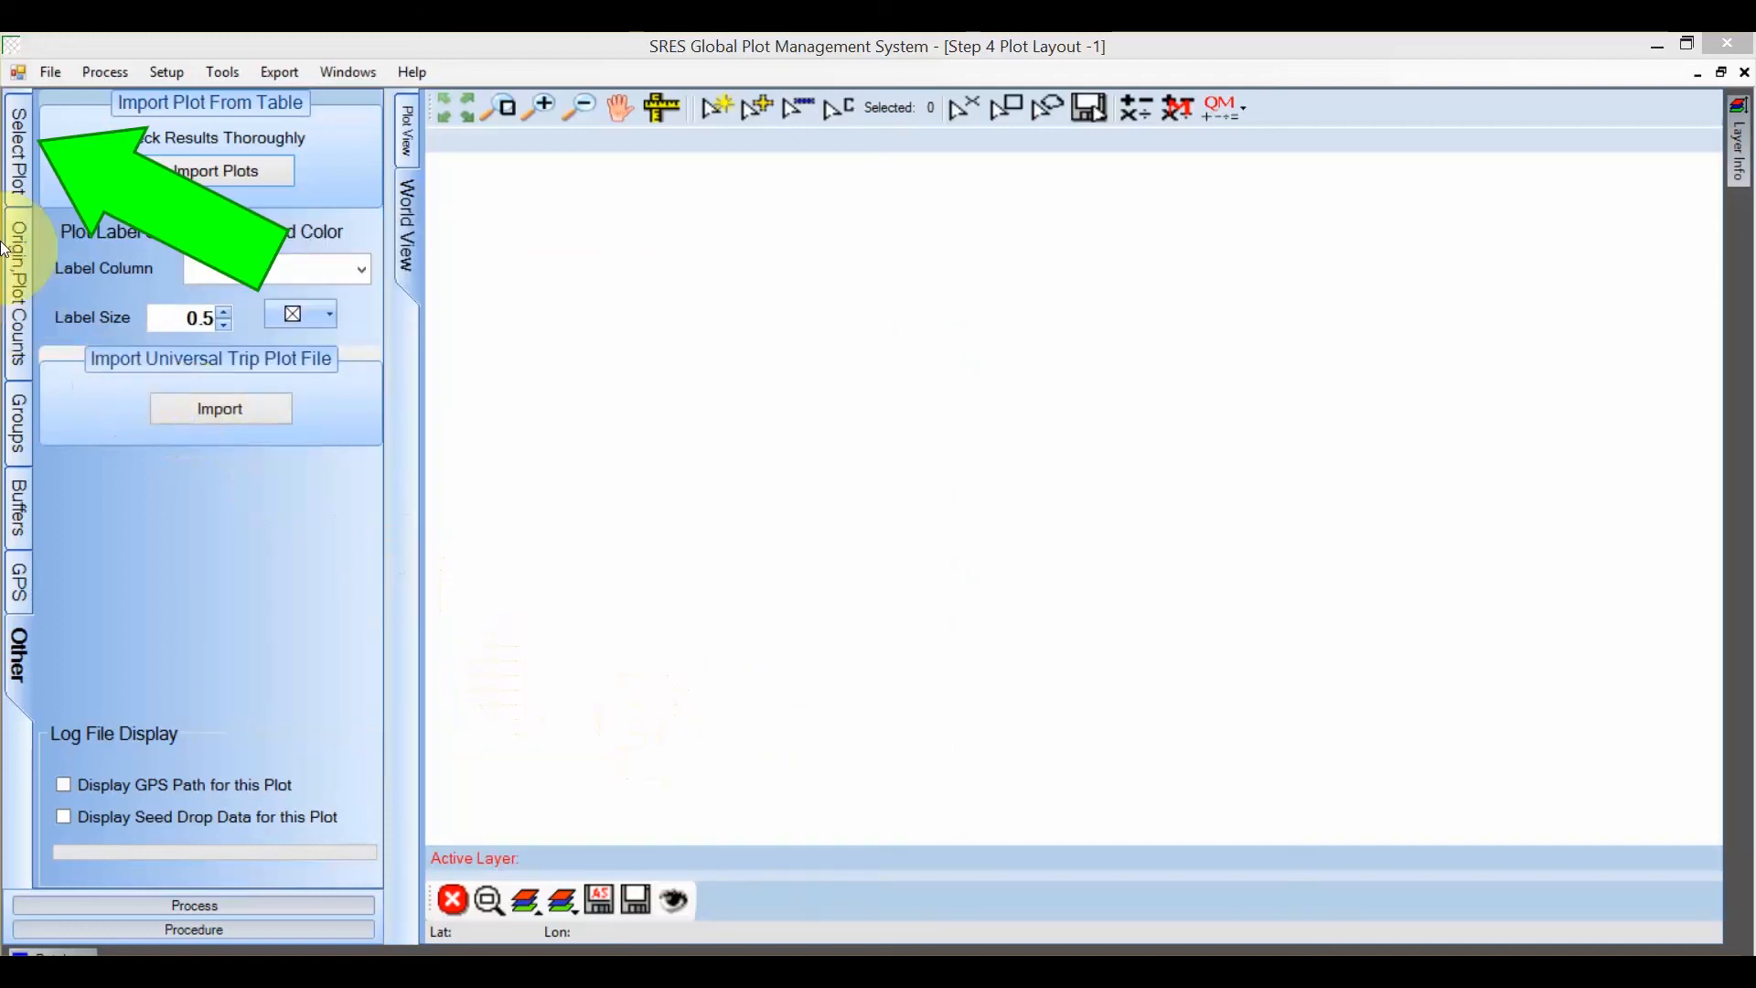
# Open the imported plot "wed" by selecting it as the plot ID.
pyautogui.click(11, 194)
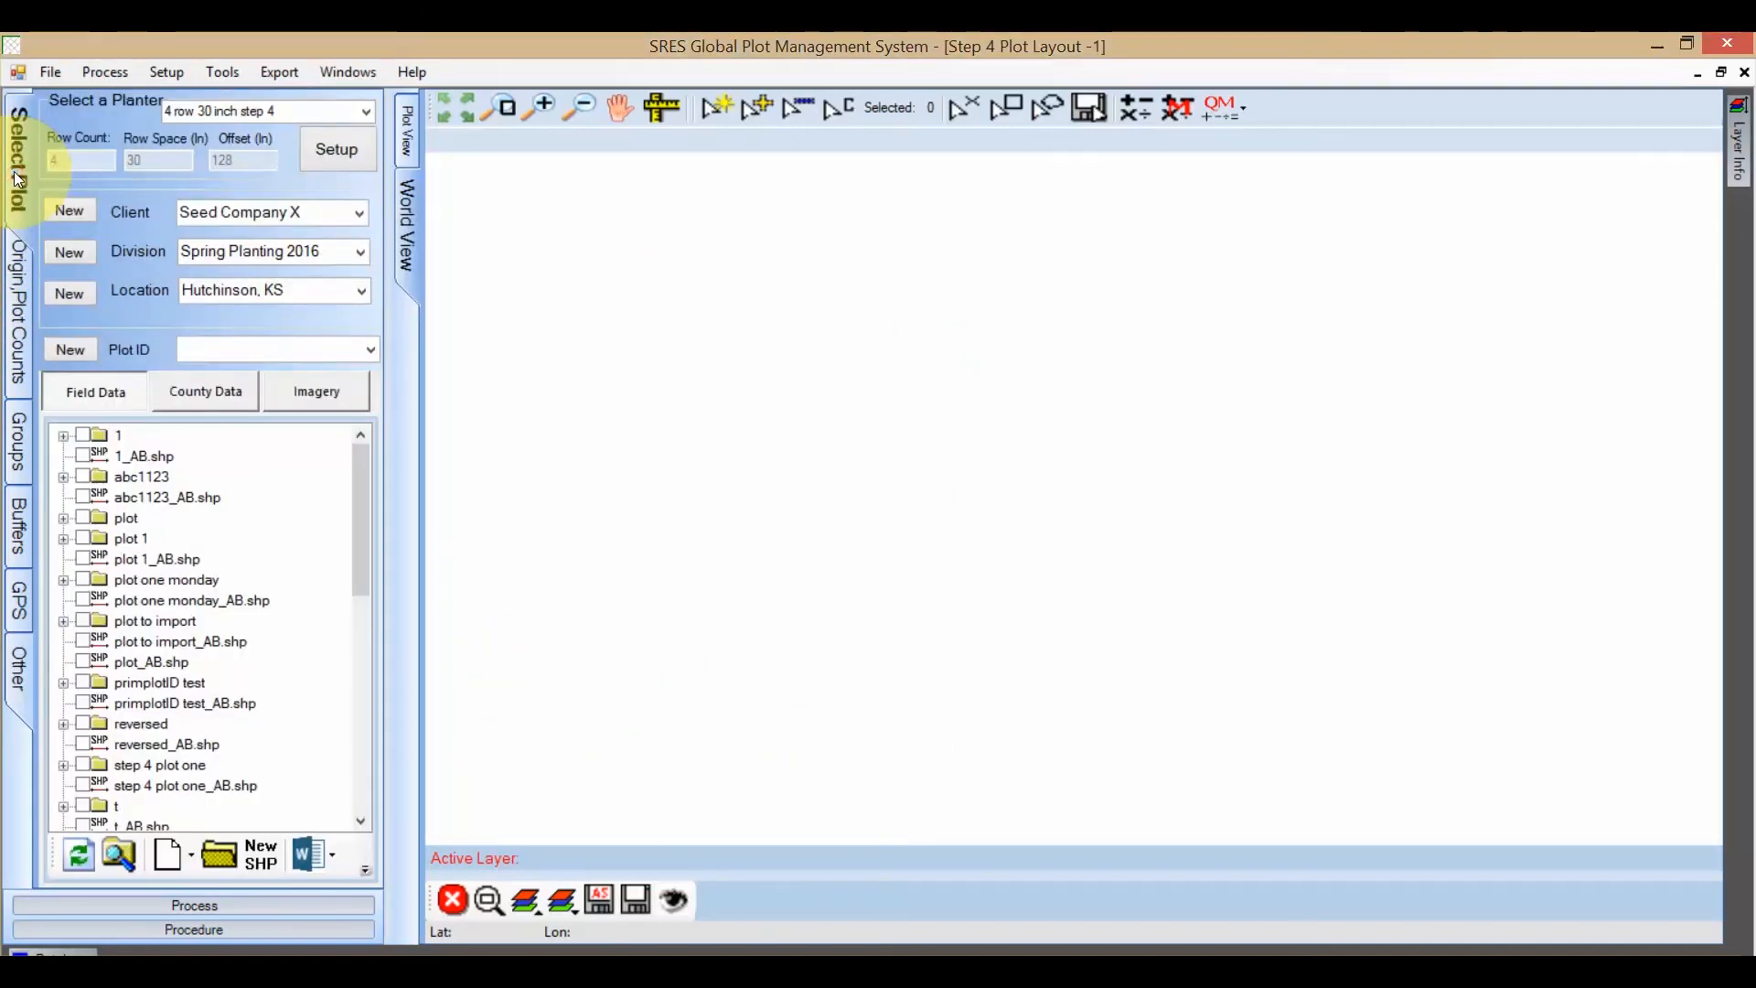
pyautogui.click(373, 349)
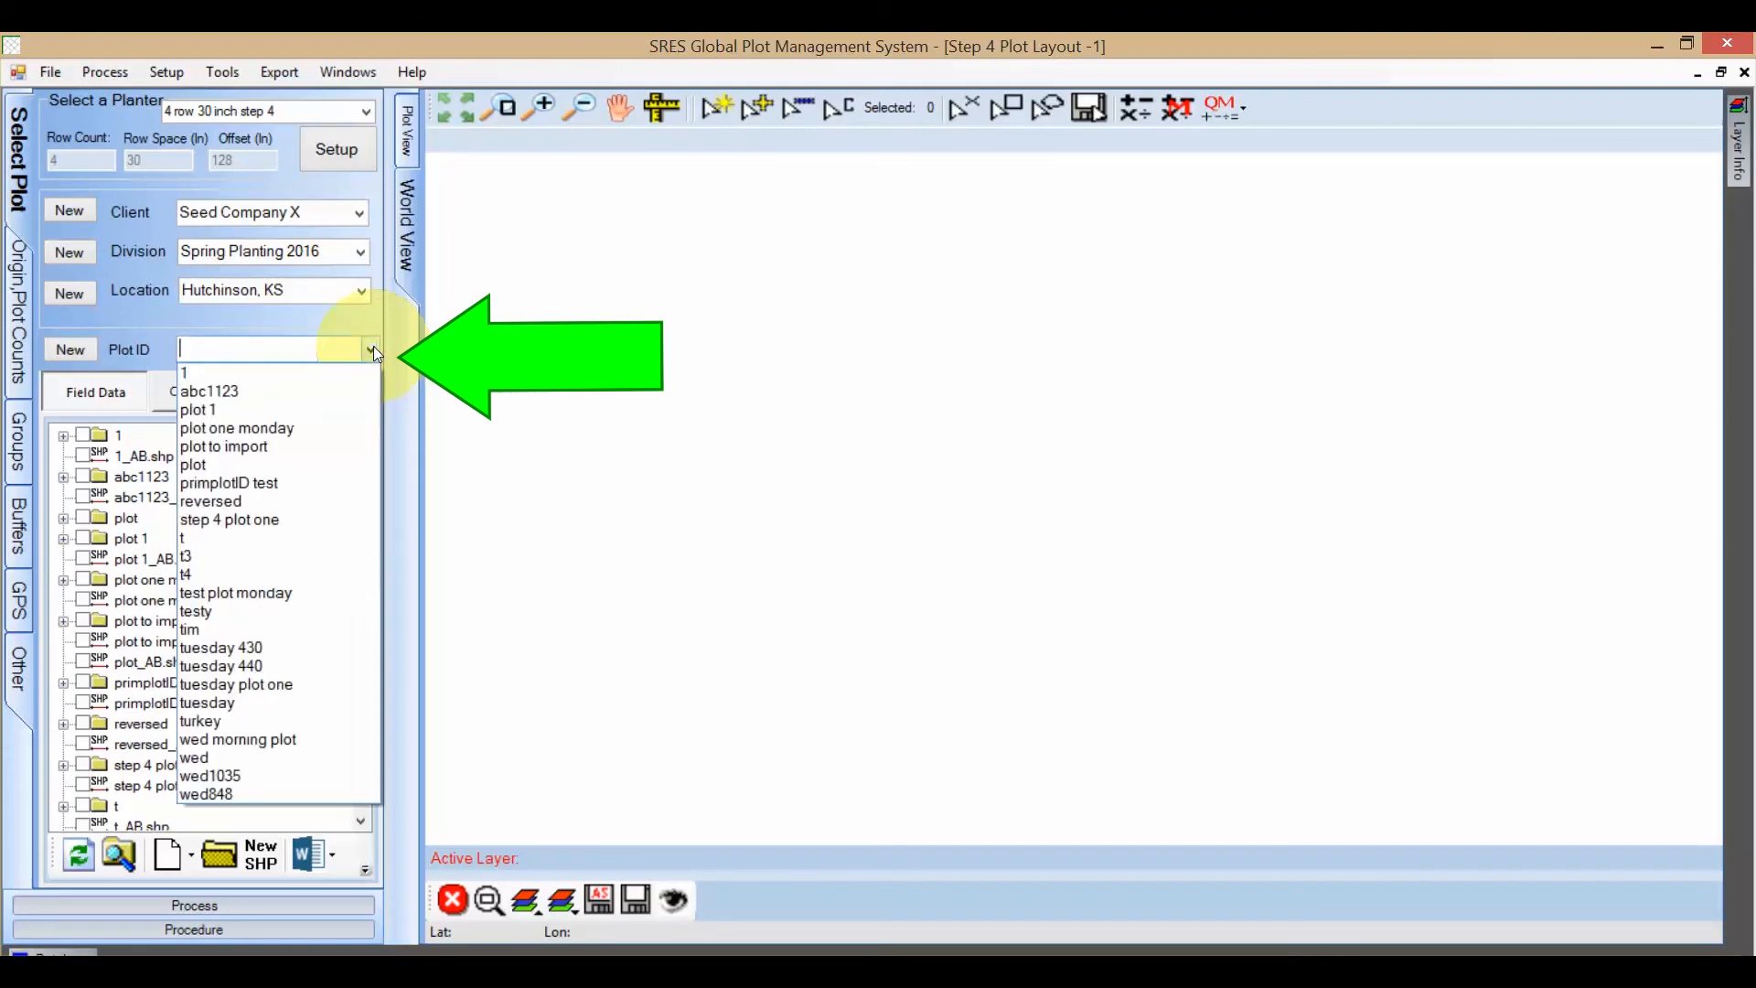
pyautogui.click(319, 732)
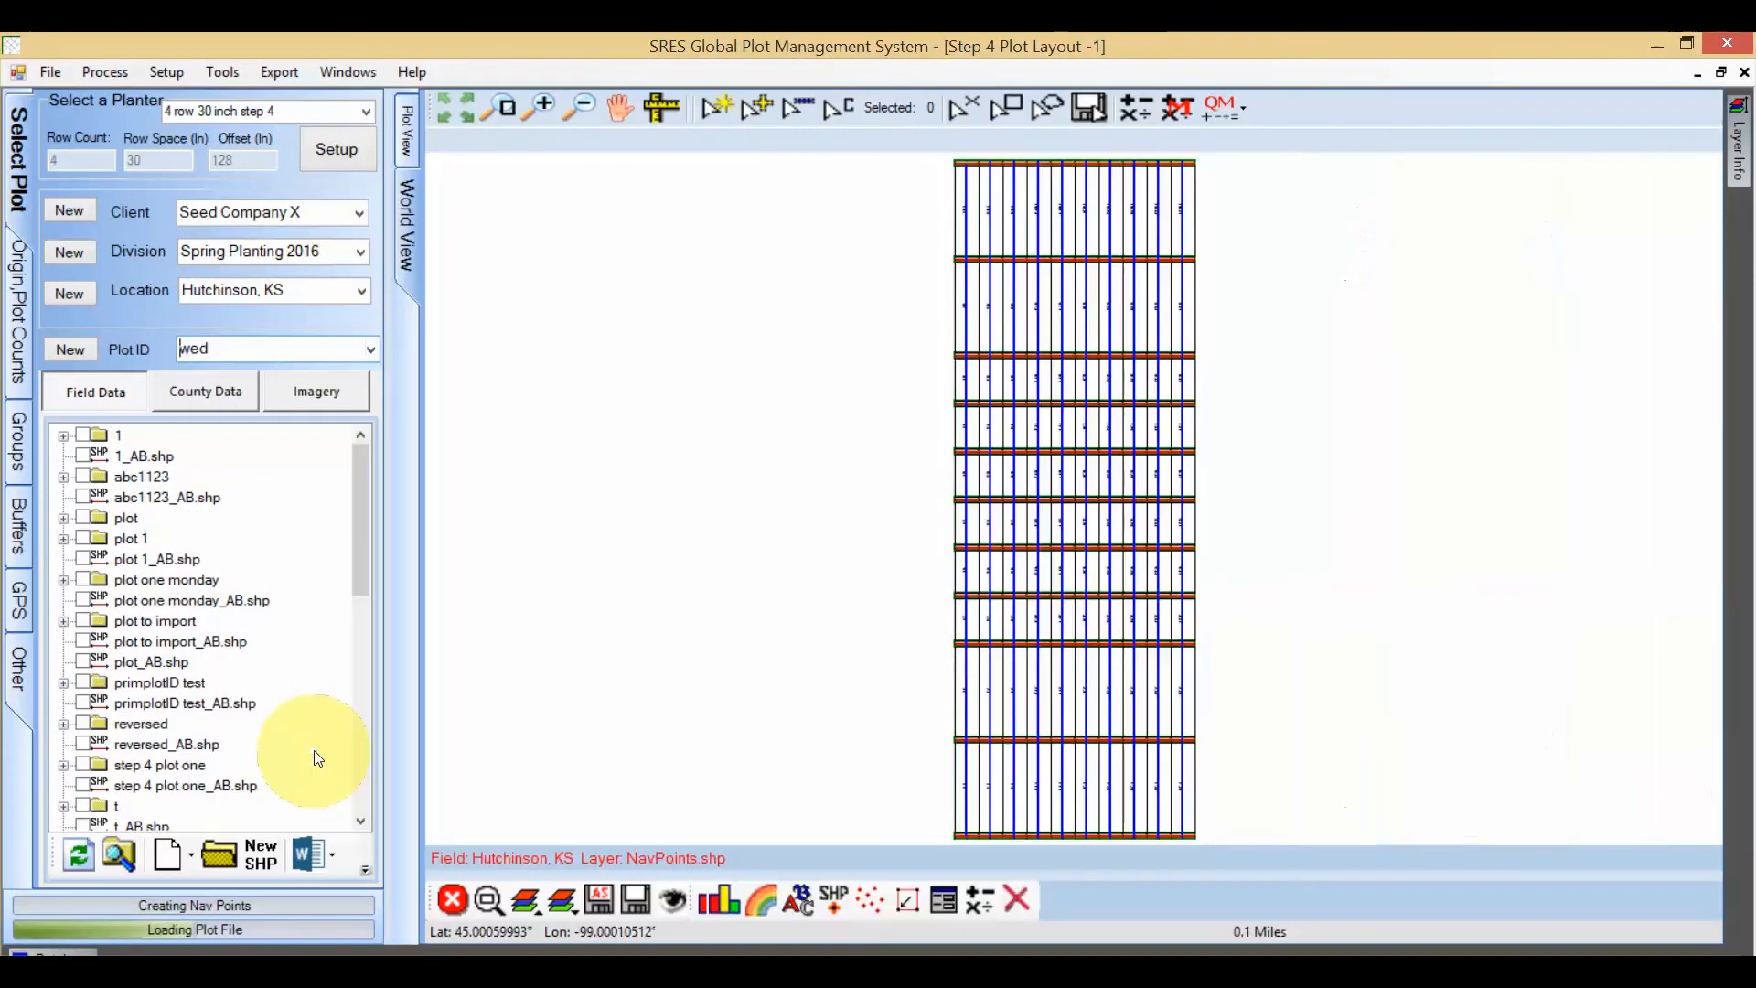
# Check the imported plot map up close by labelling the plots with CustPlotID, Pedigree, and CustPlotID again.
pyautogui.click(507, 107)
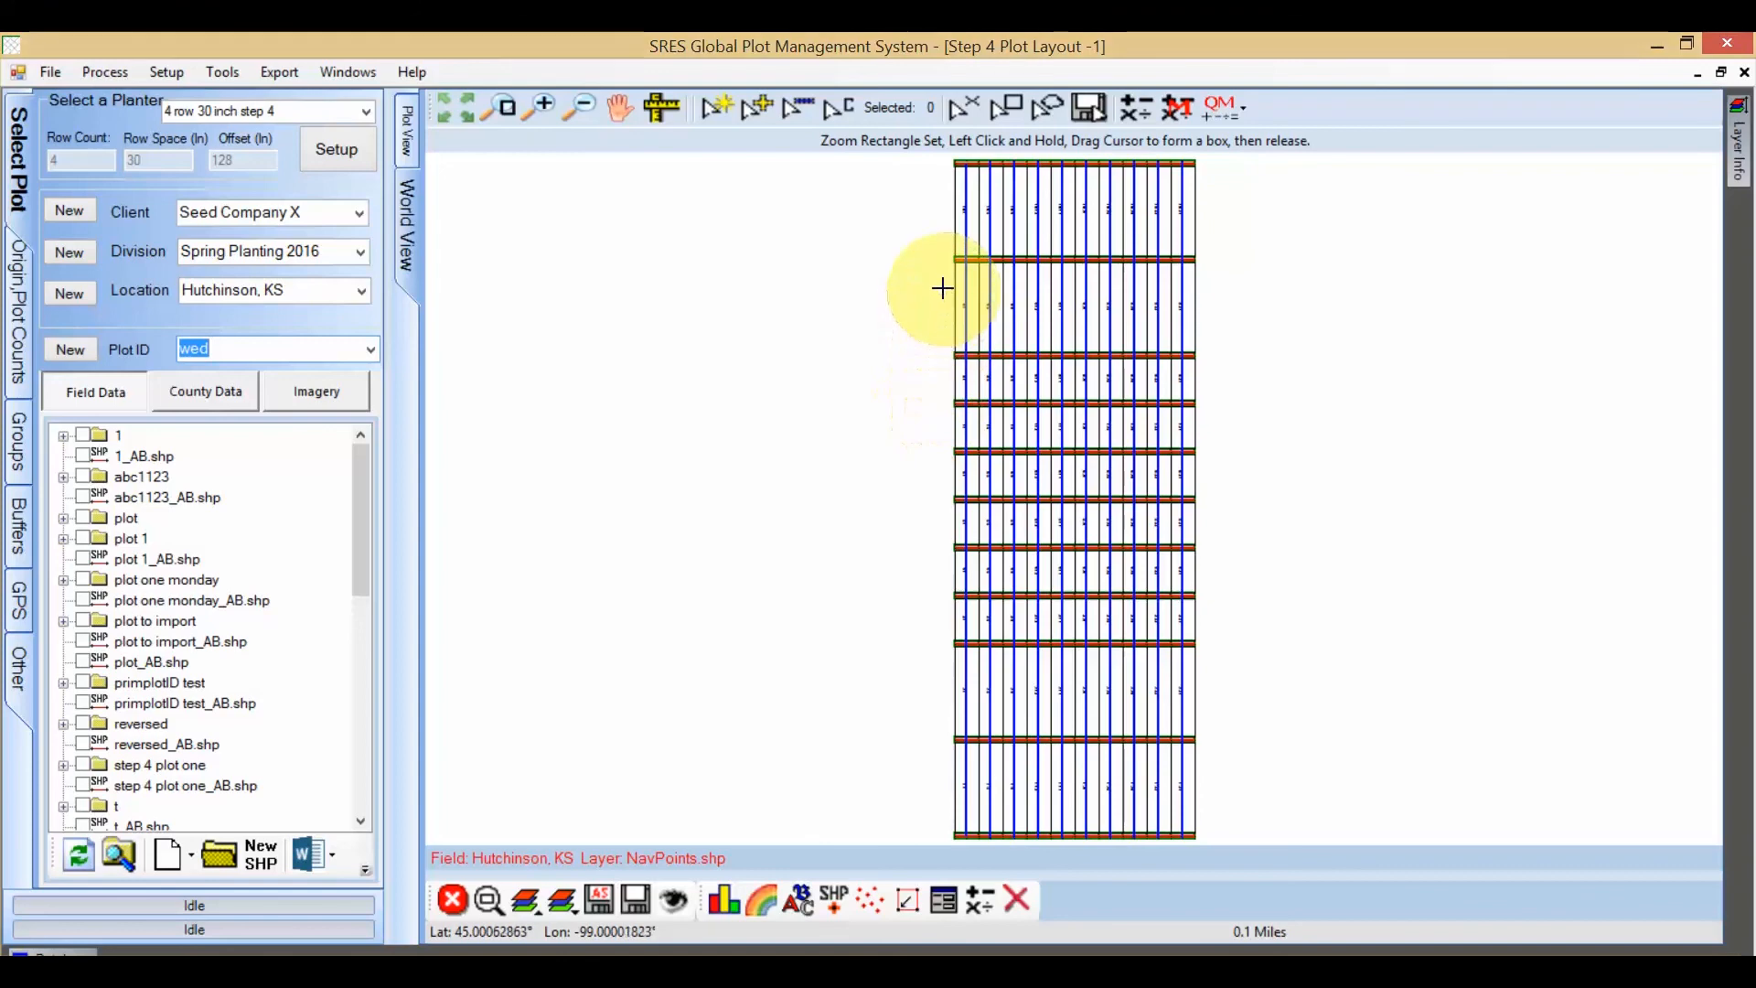
pyautogui.moveTo(941, 296); pyautogui.dragTo(1006, 396)
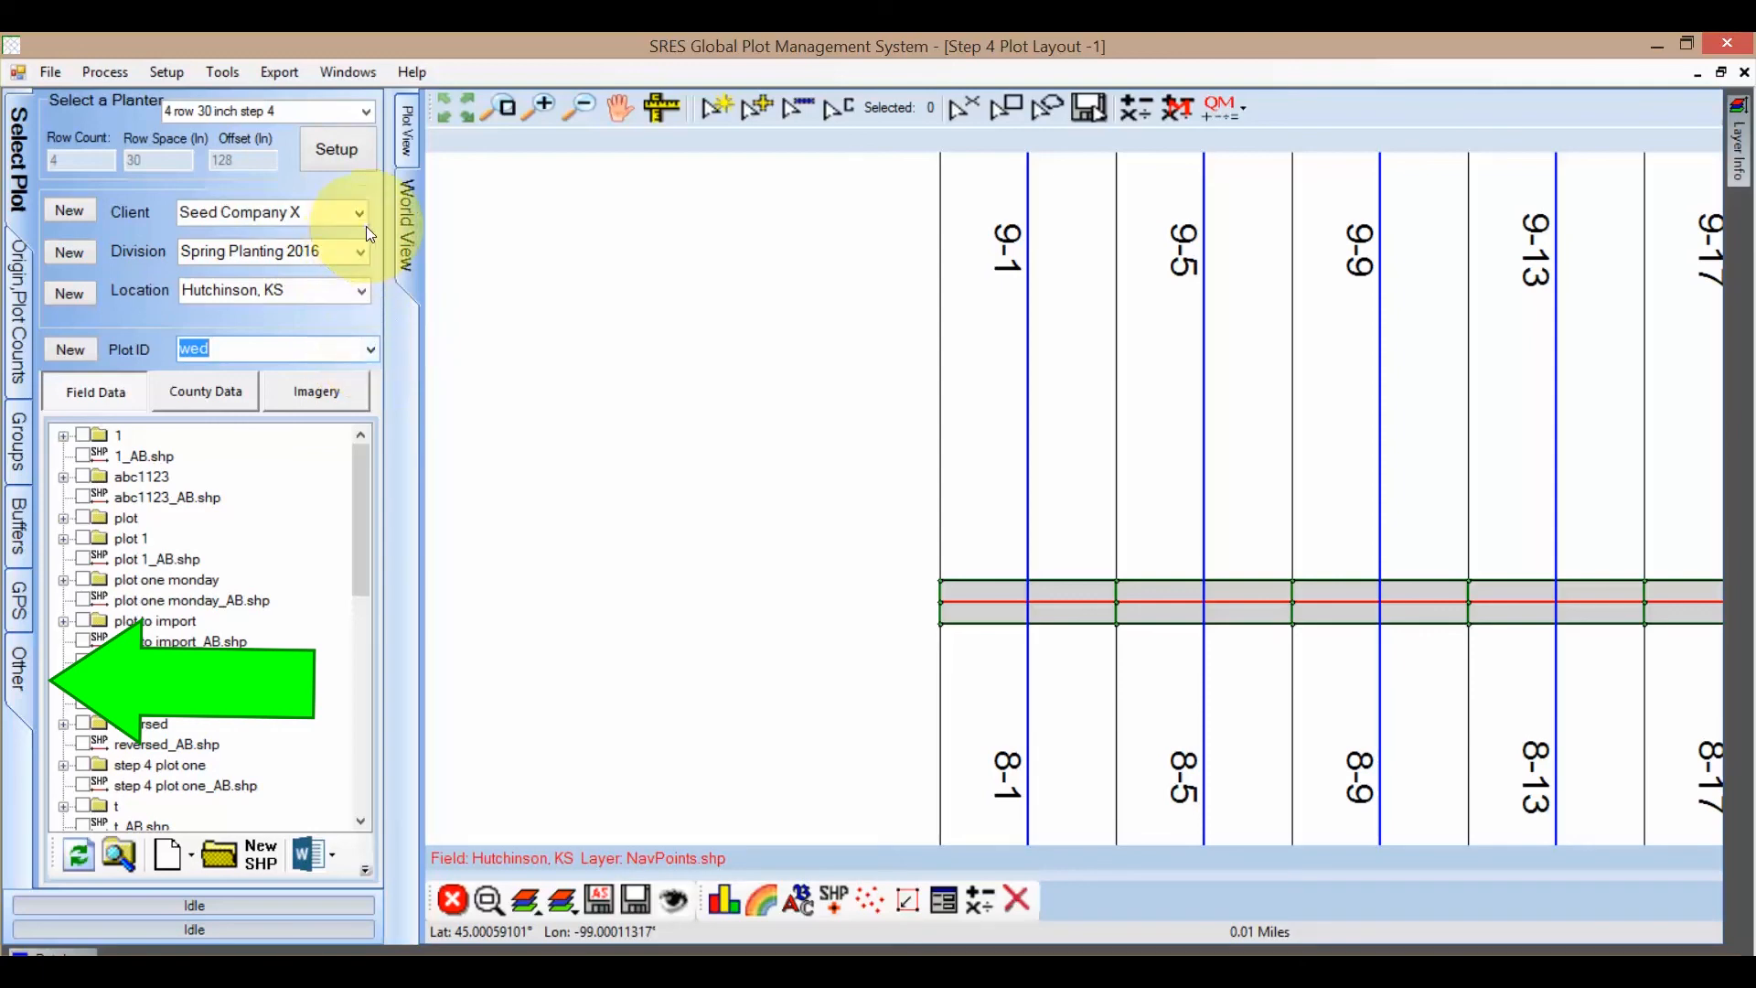
pyautogui.click(22, 672)
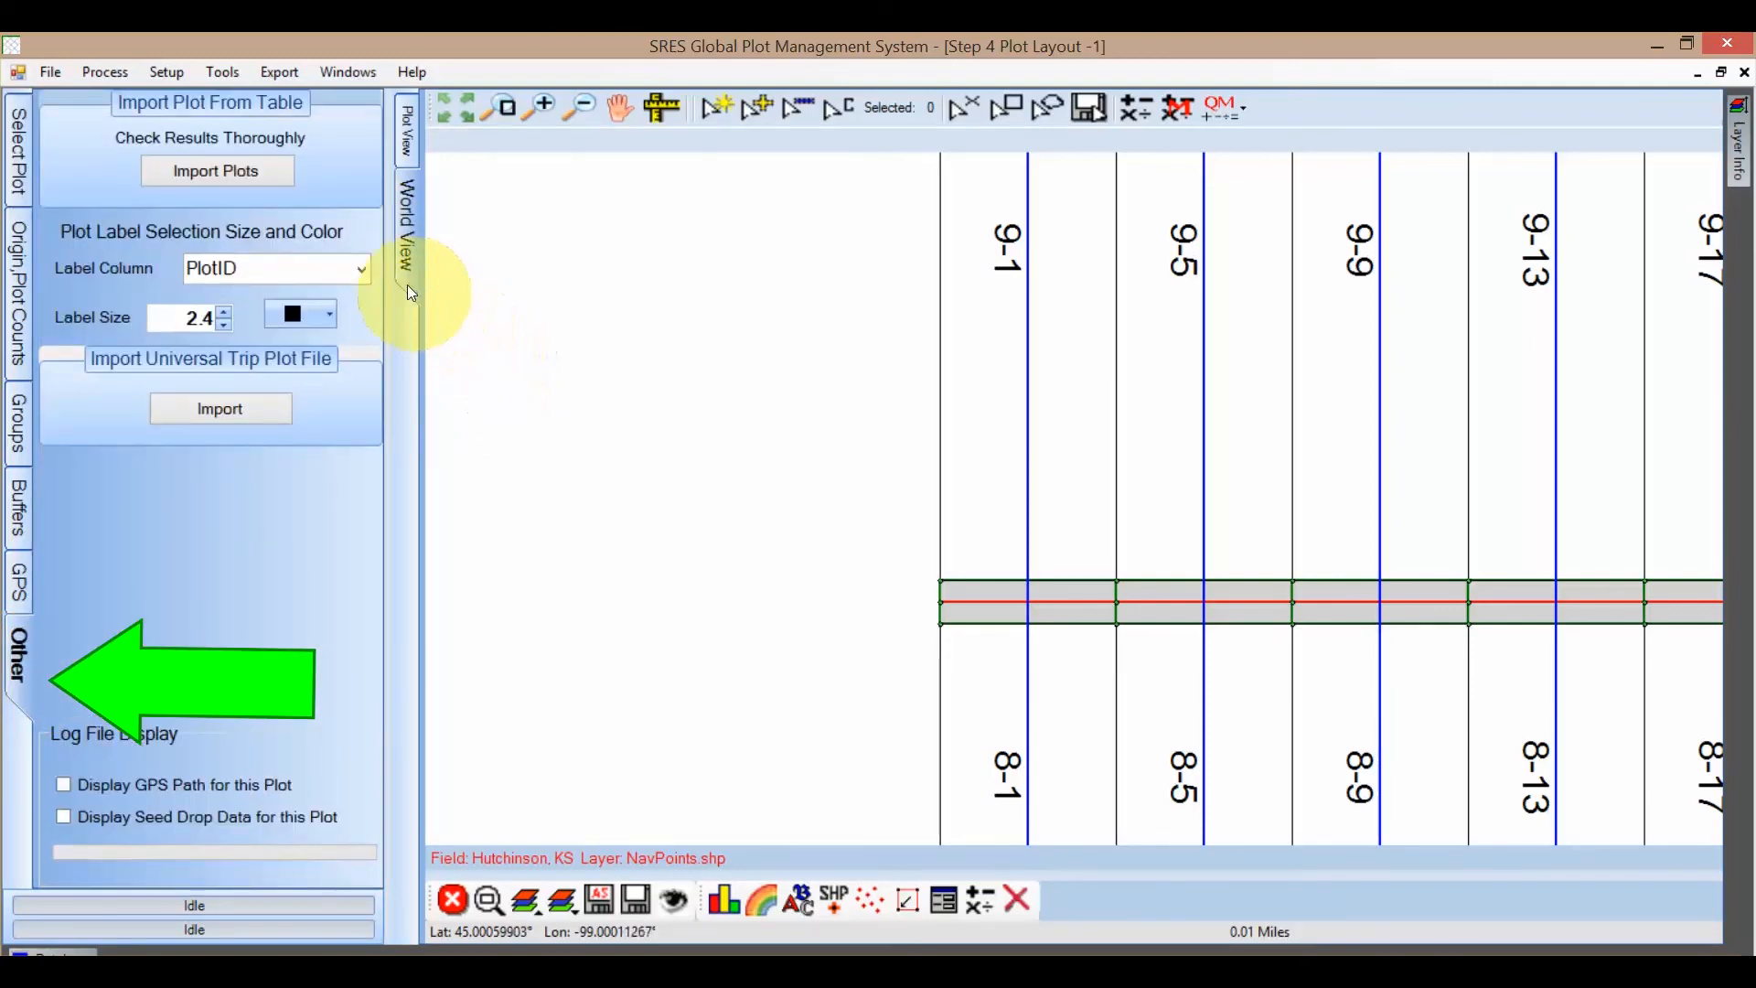
pyautogui.click(362, 271)
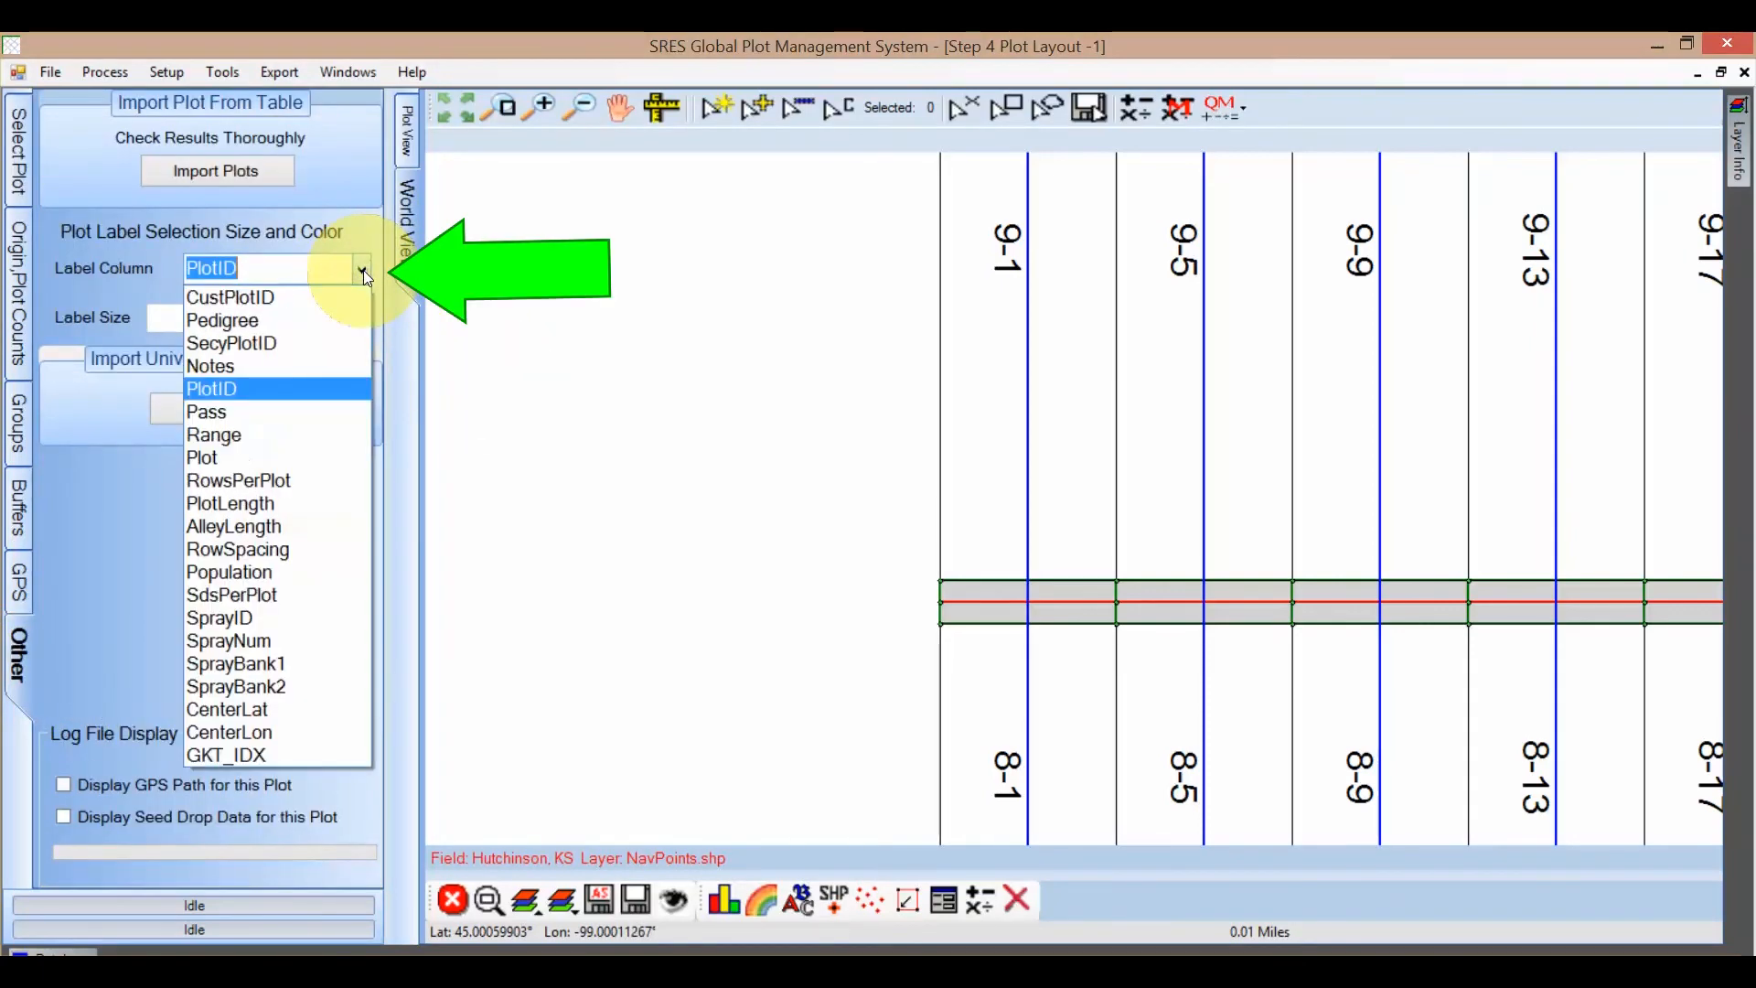
pyautogui.click(358, 294)
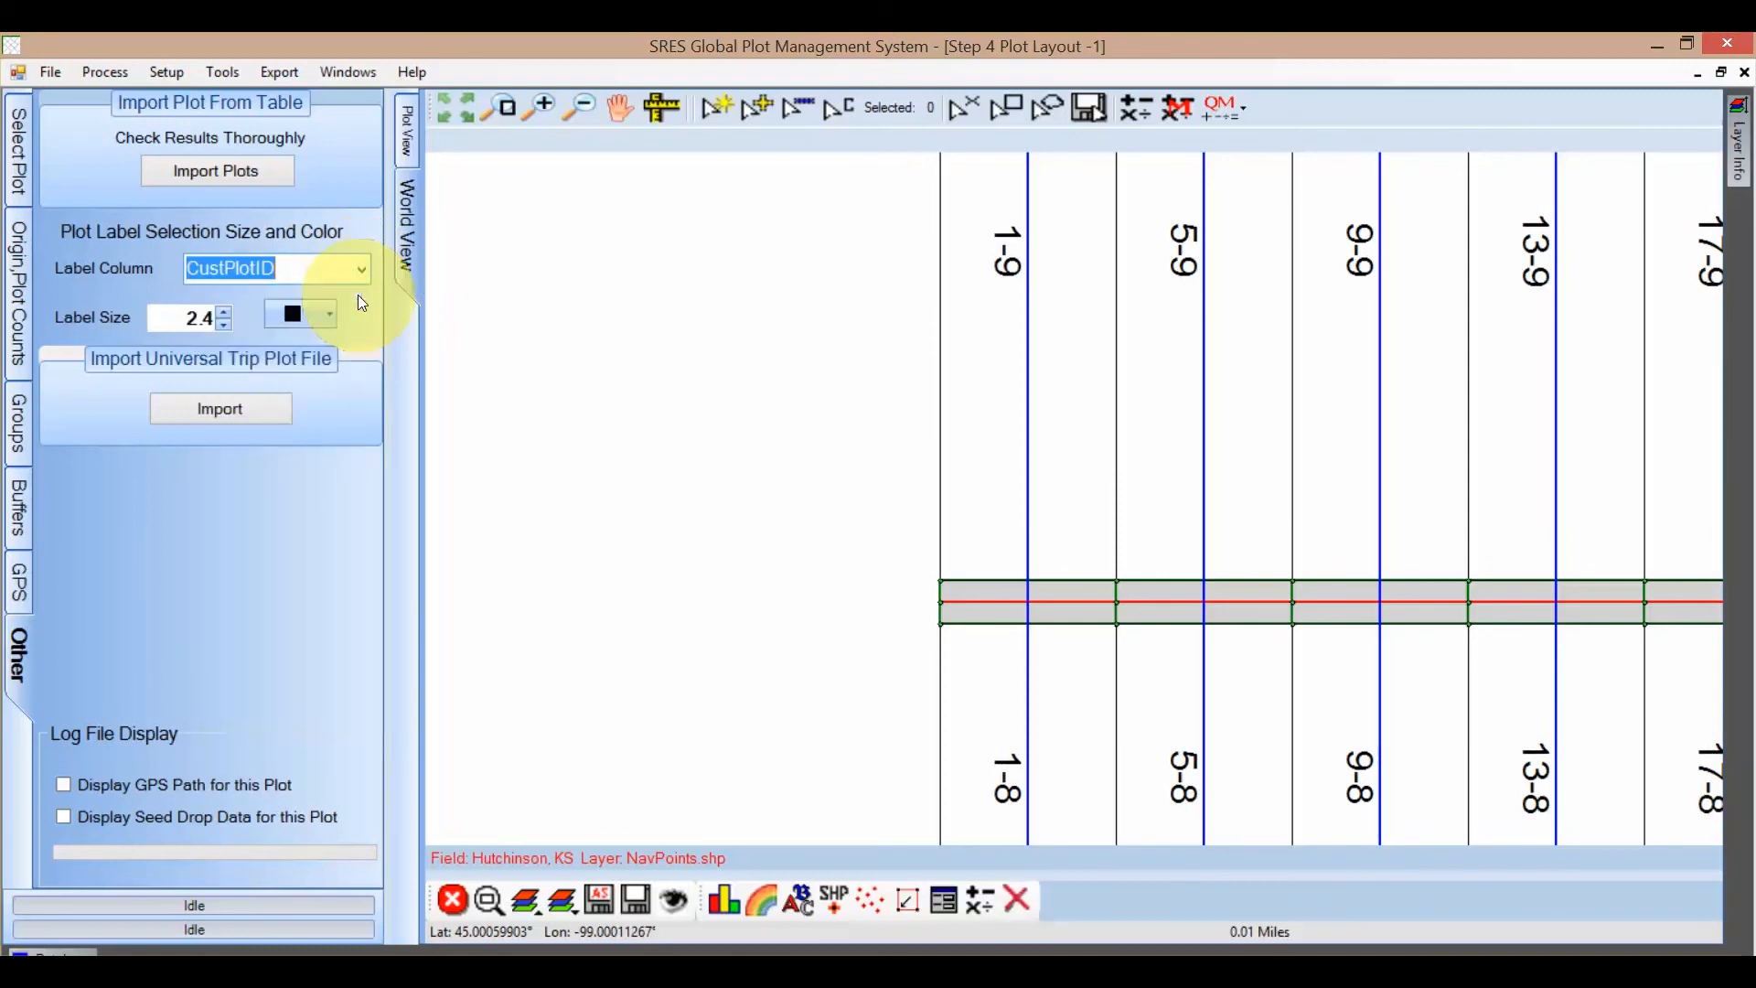
pyautogui.click(362, 271)
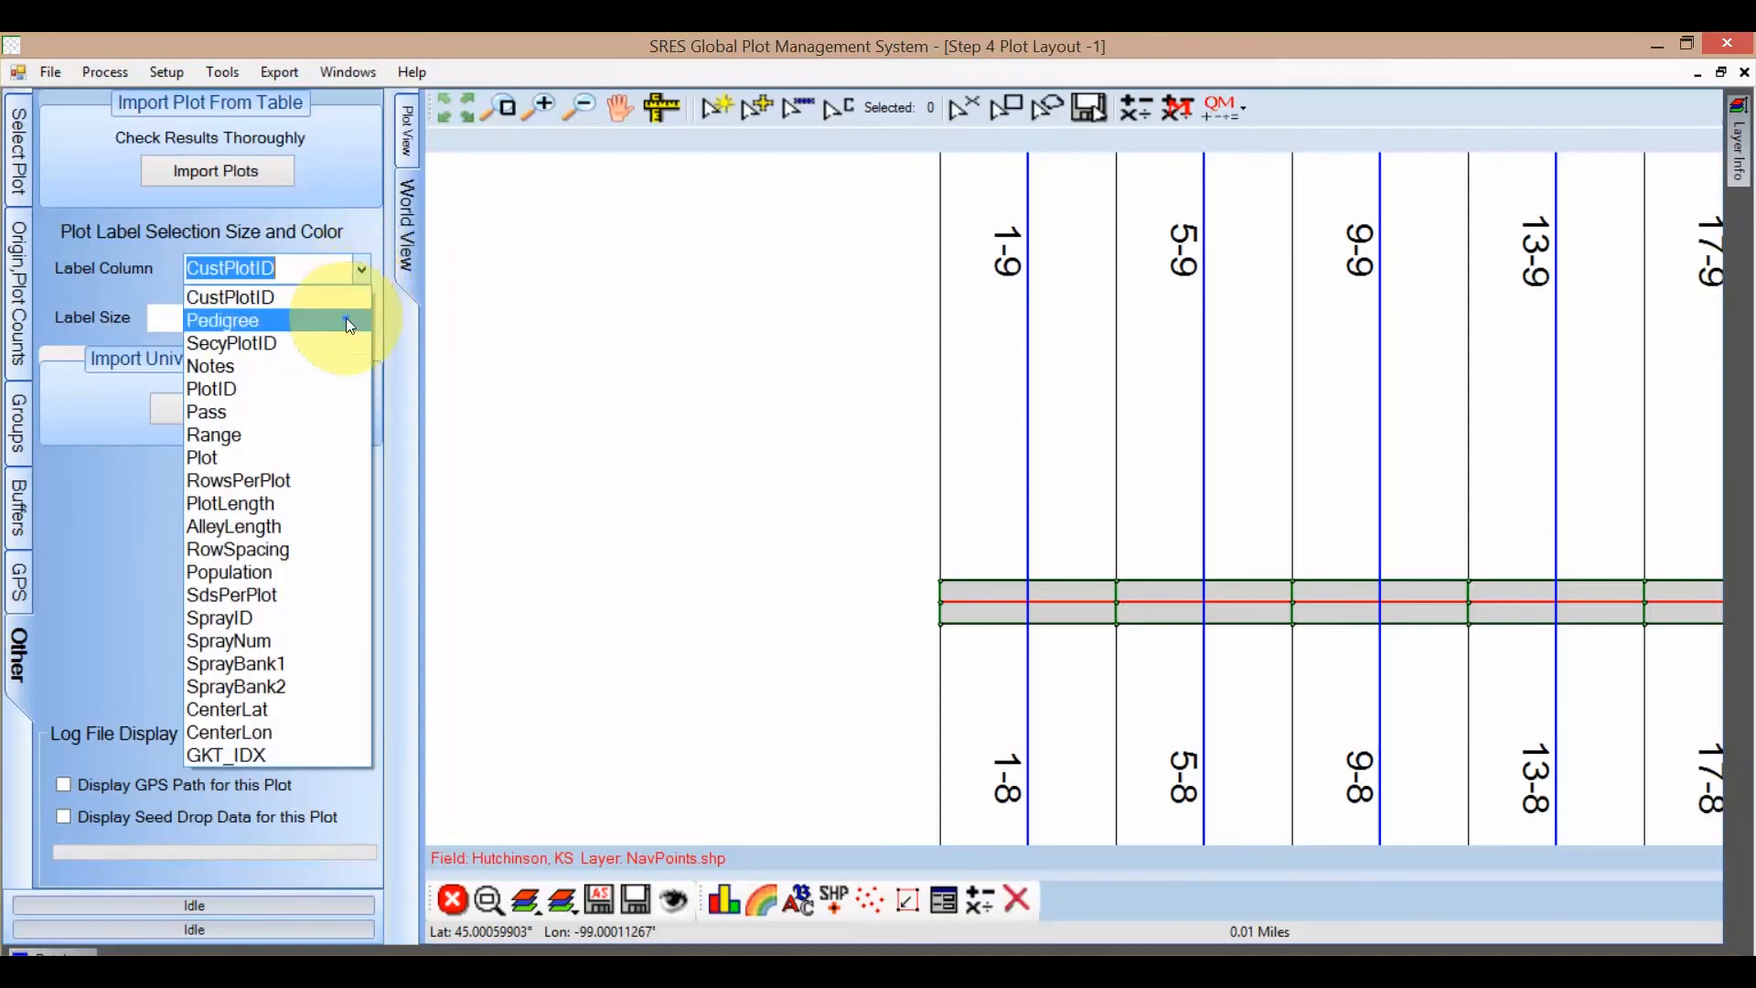
pyautogui.click(348, 320)
pyautogui.click(364, 269)
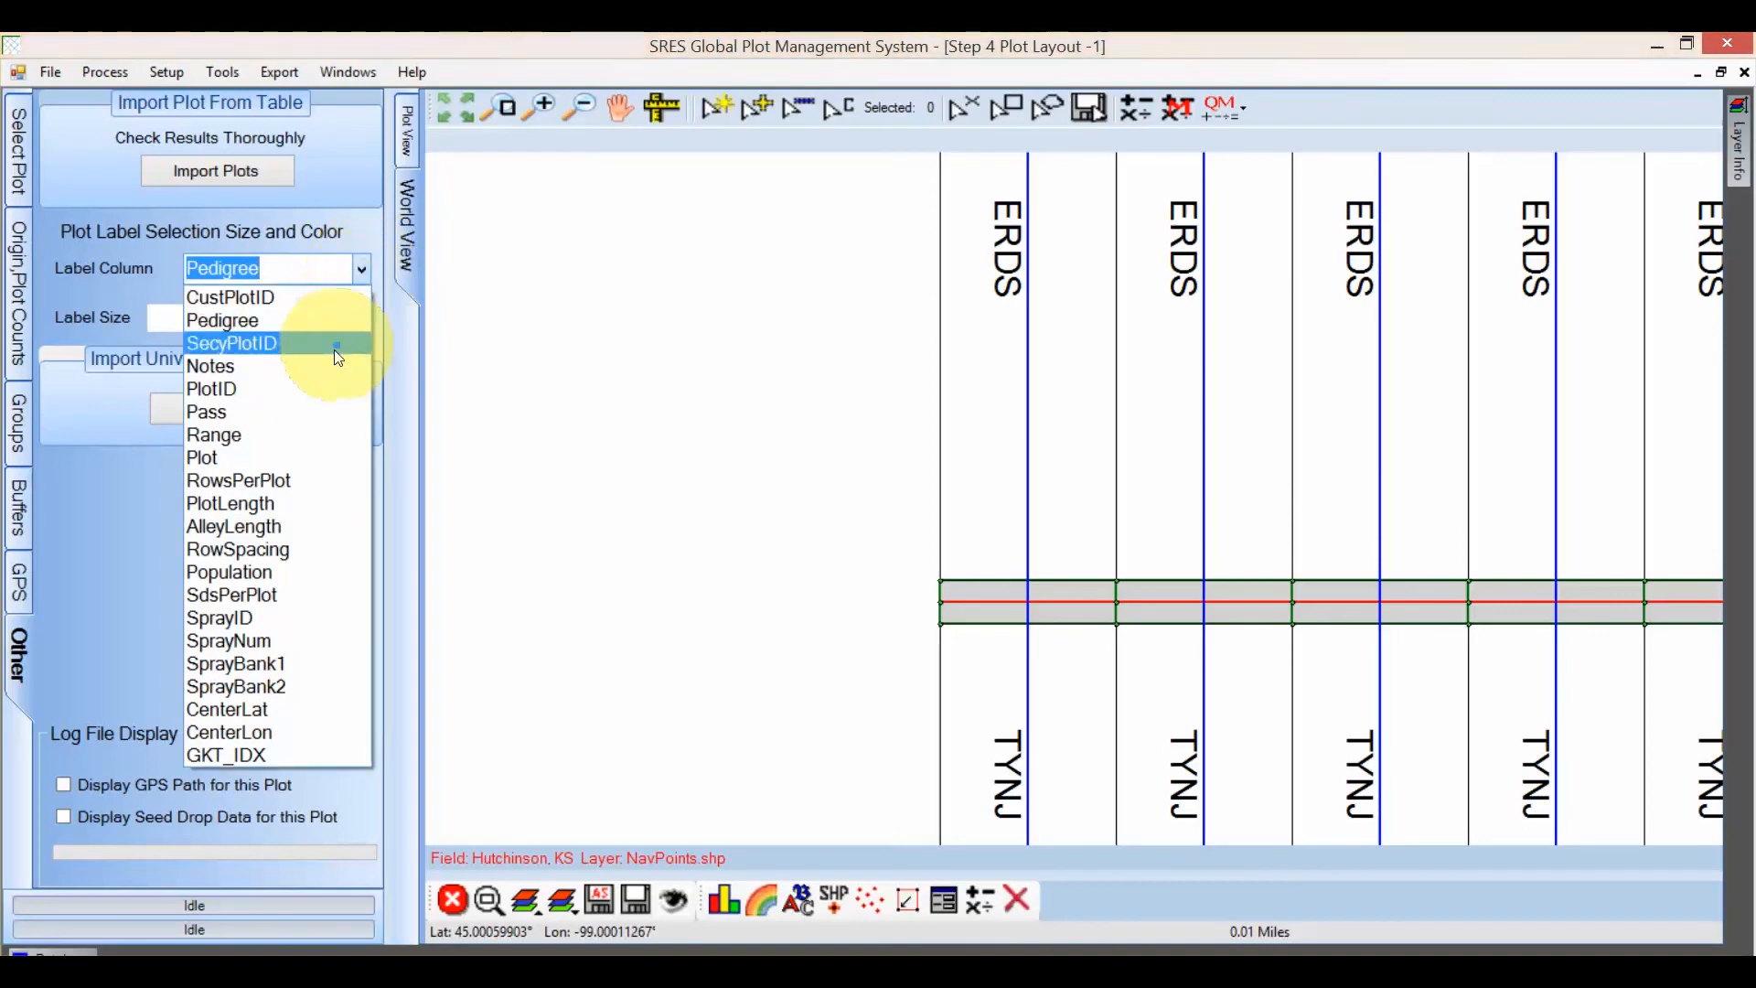
pyautogui.click(320, 298)
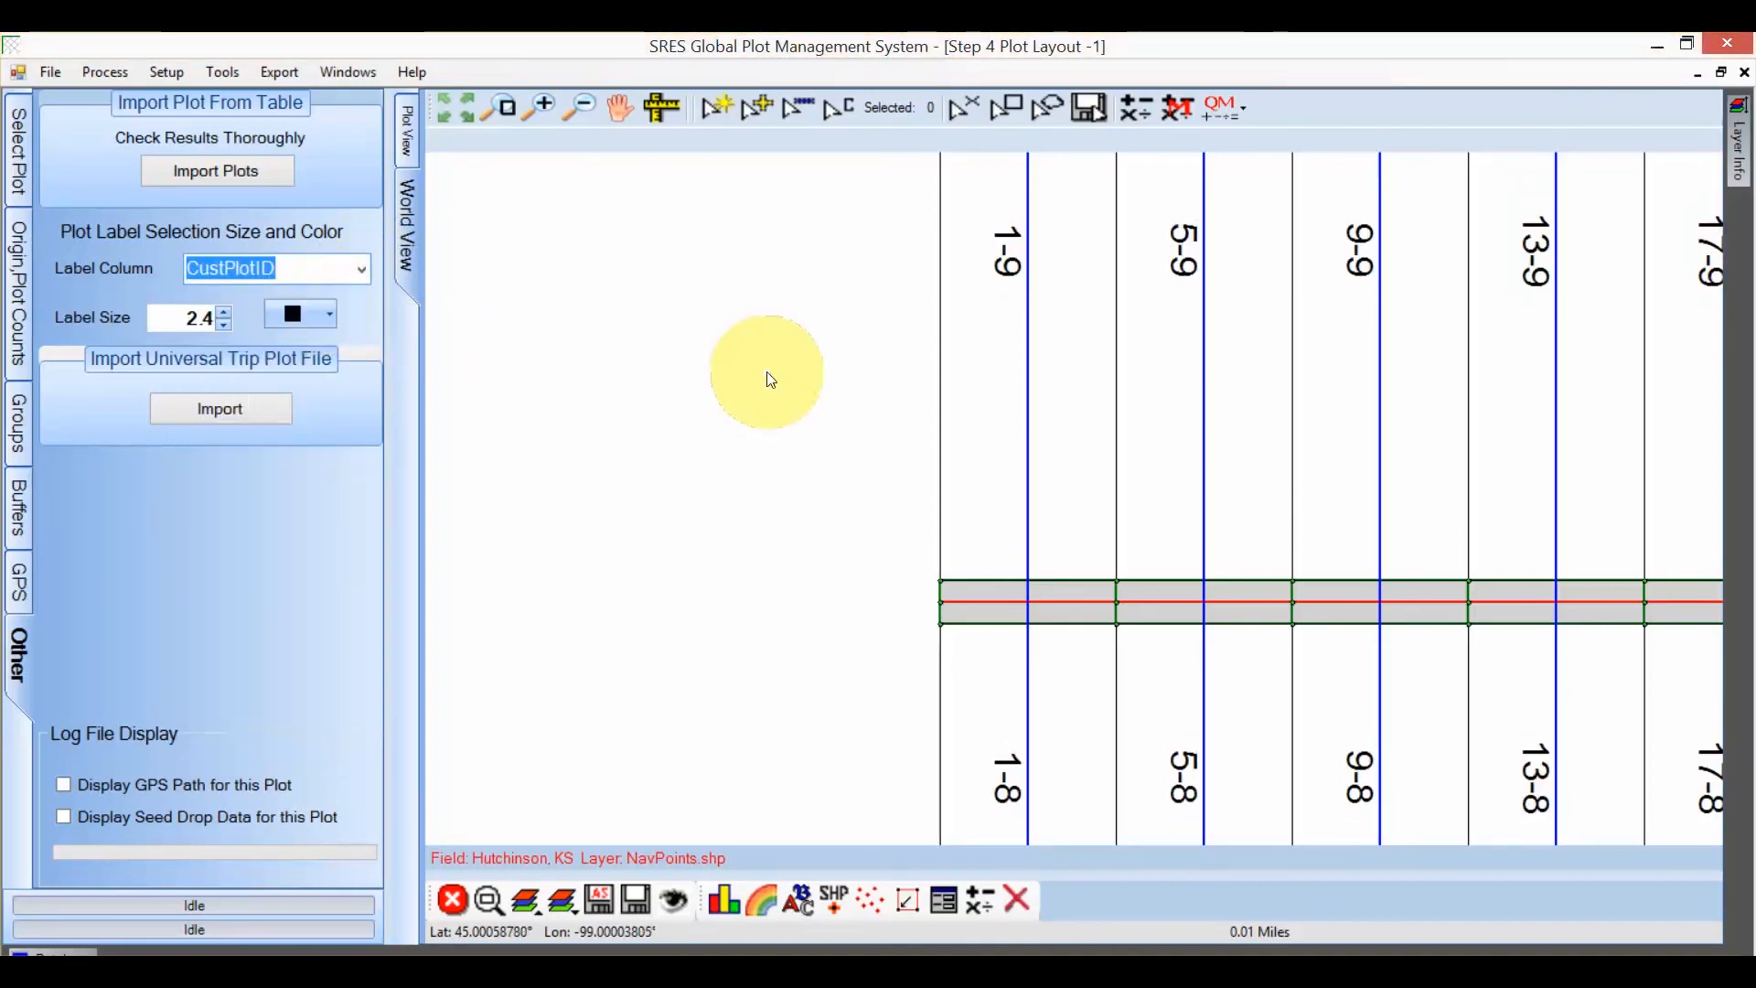
# Cycle the plot labels through the remaining label columns, from Pedigree onward, to check the imported values on the map.
pyautogui.press('Down')
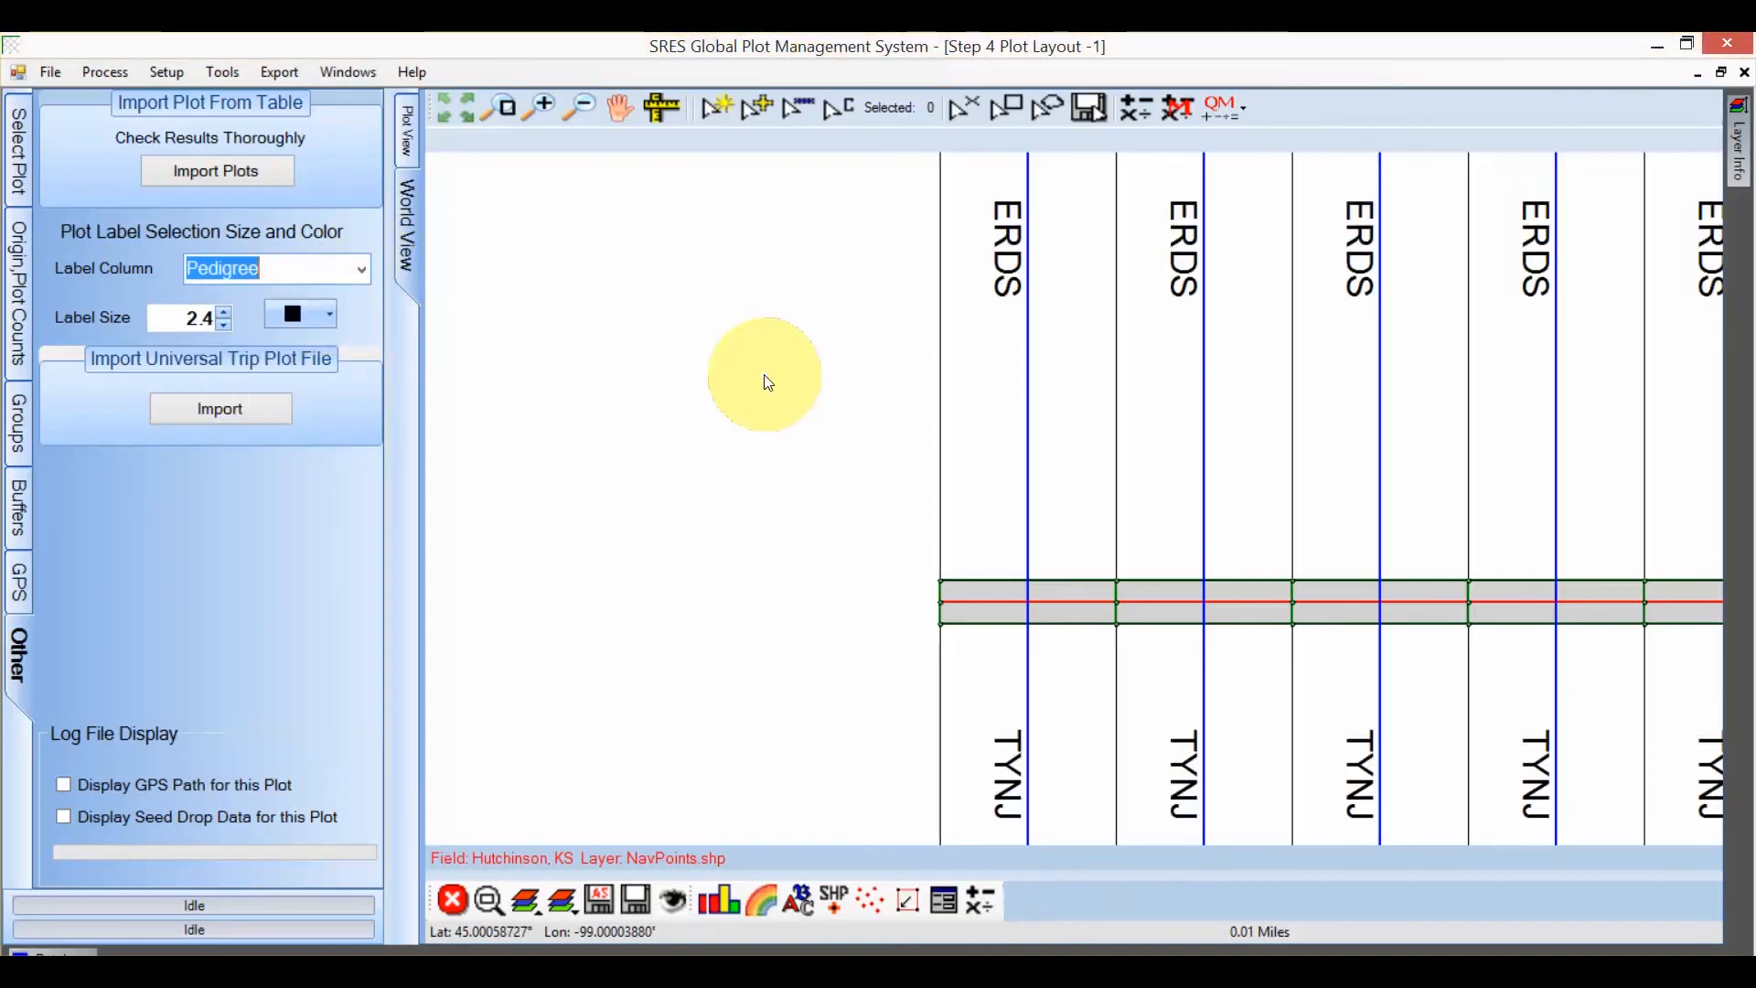
pyautogui.press('Down')
pyautogui.press('Down')
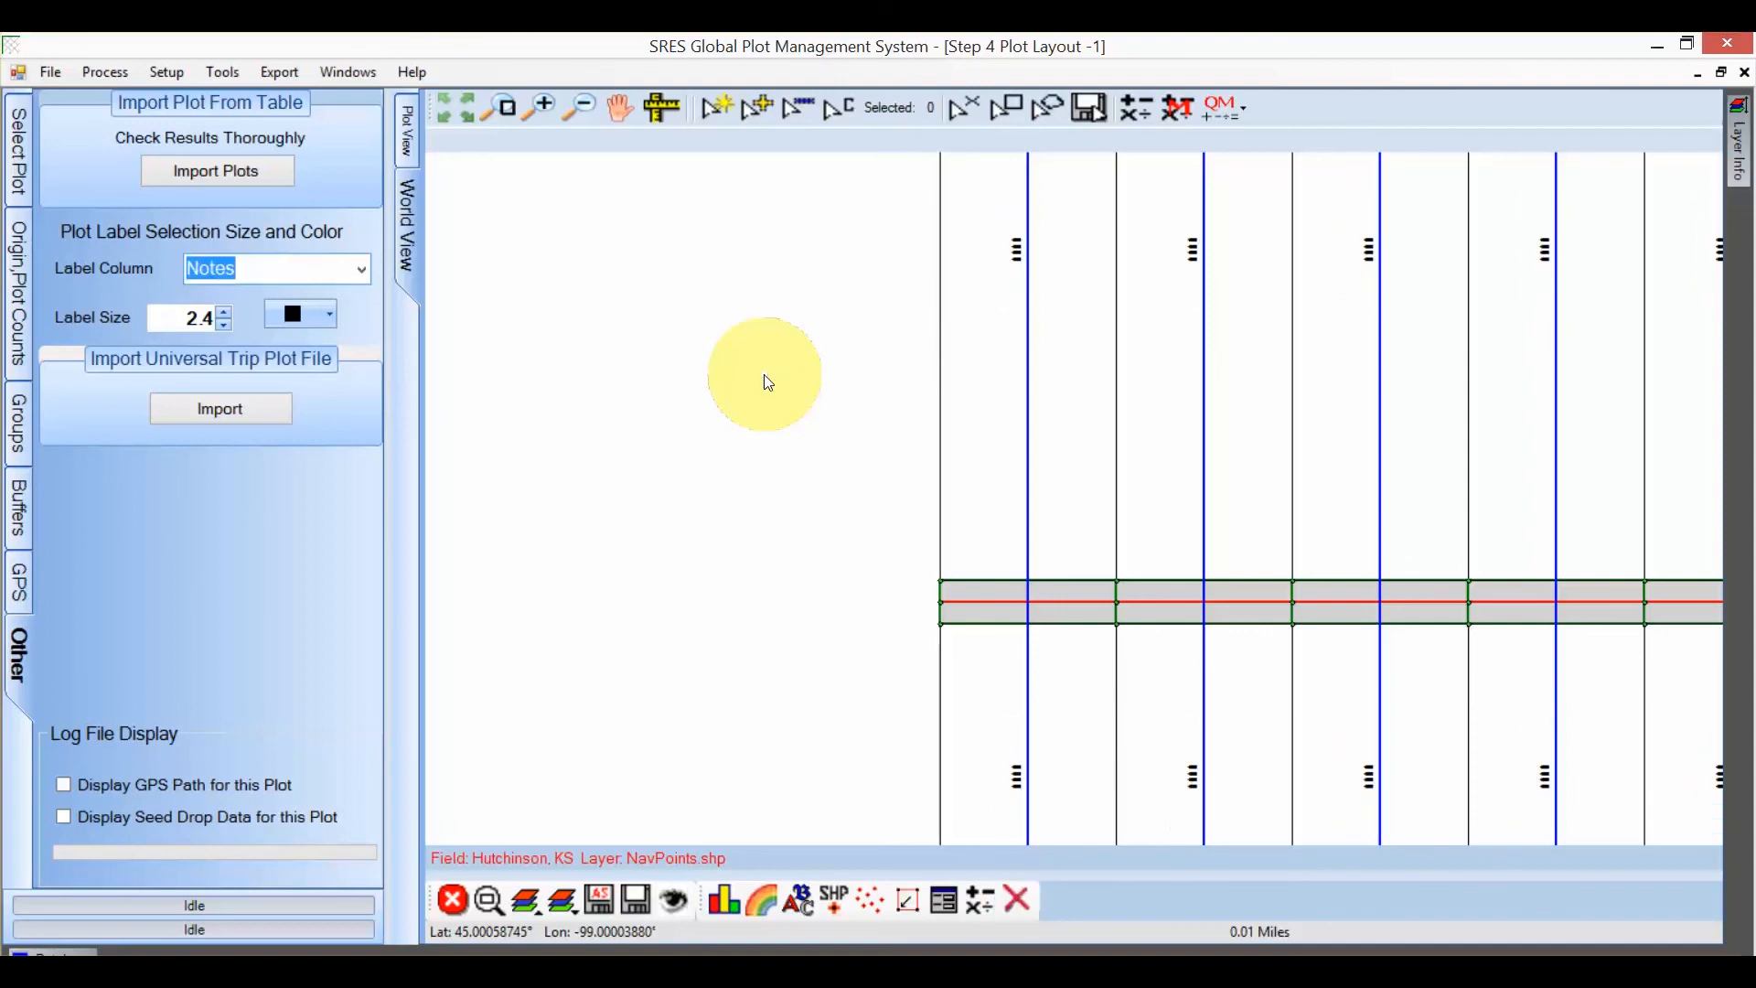
pyautogui.press('Down')
pyautogui.press('Down')
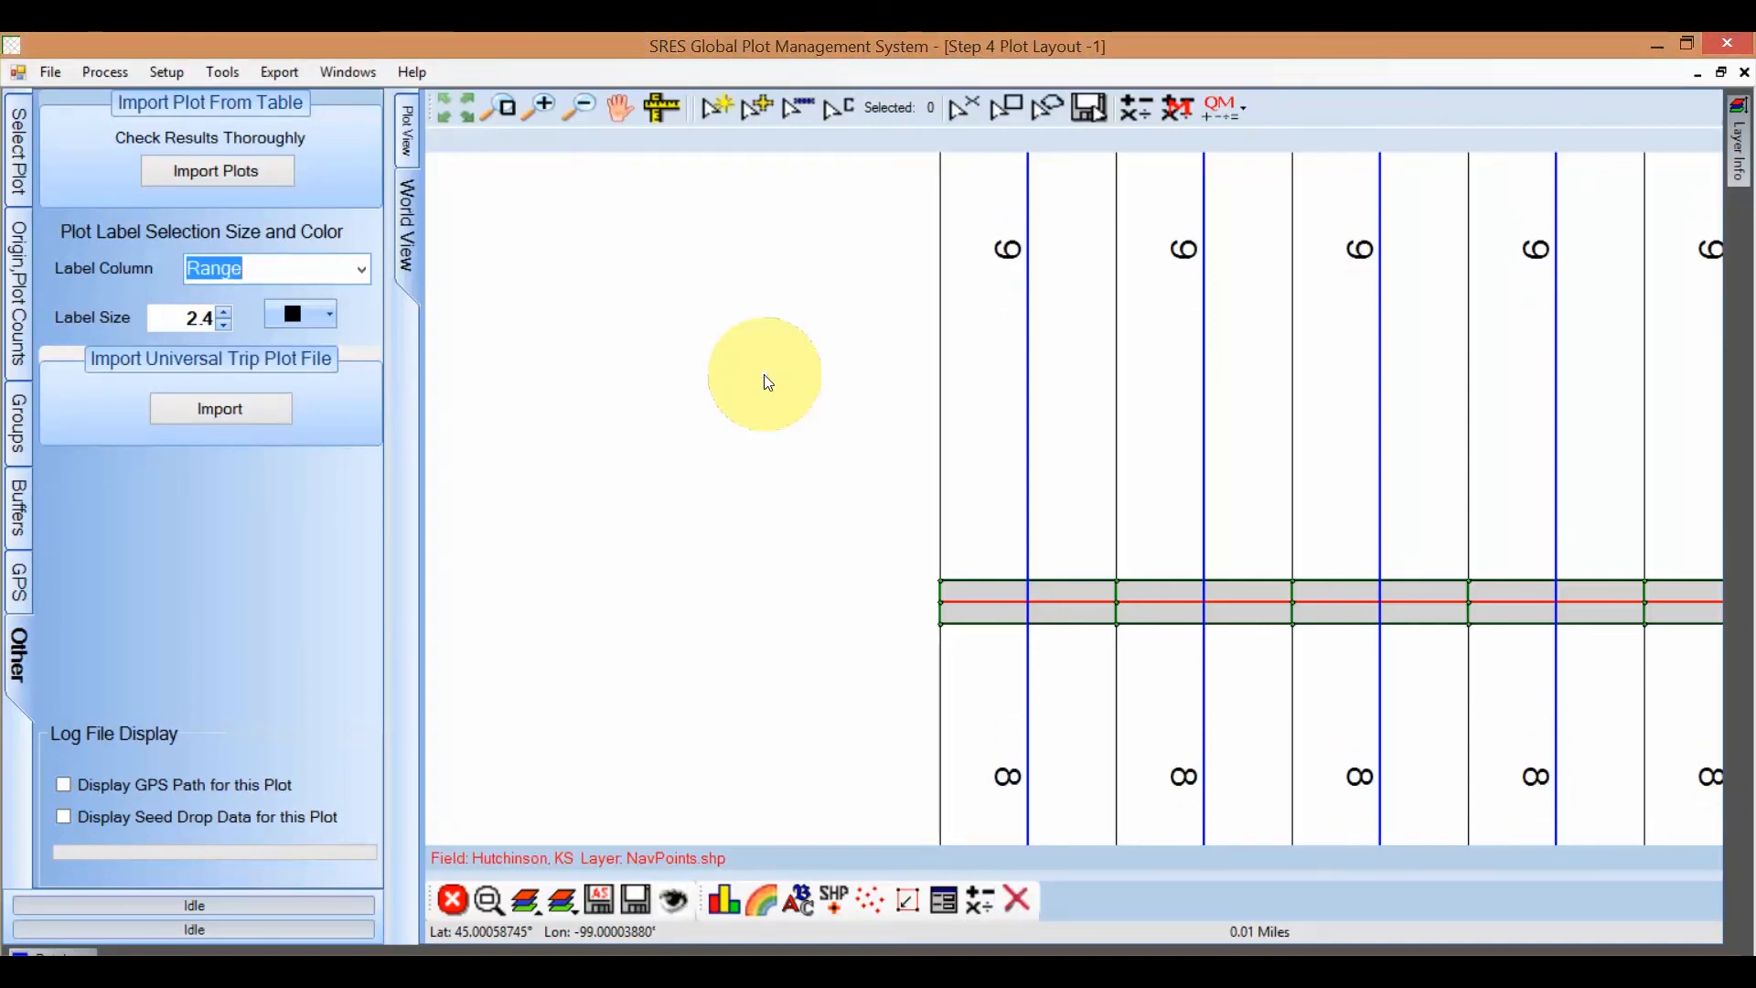
pyautogui.press('Down')
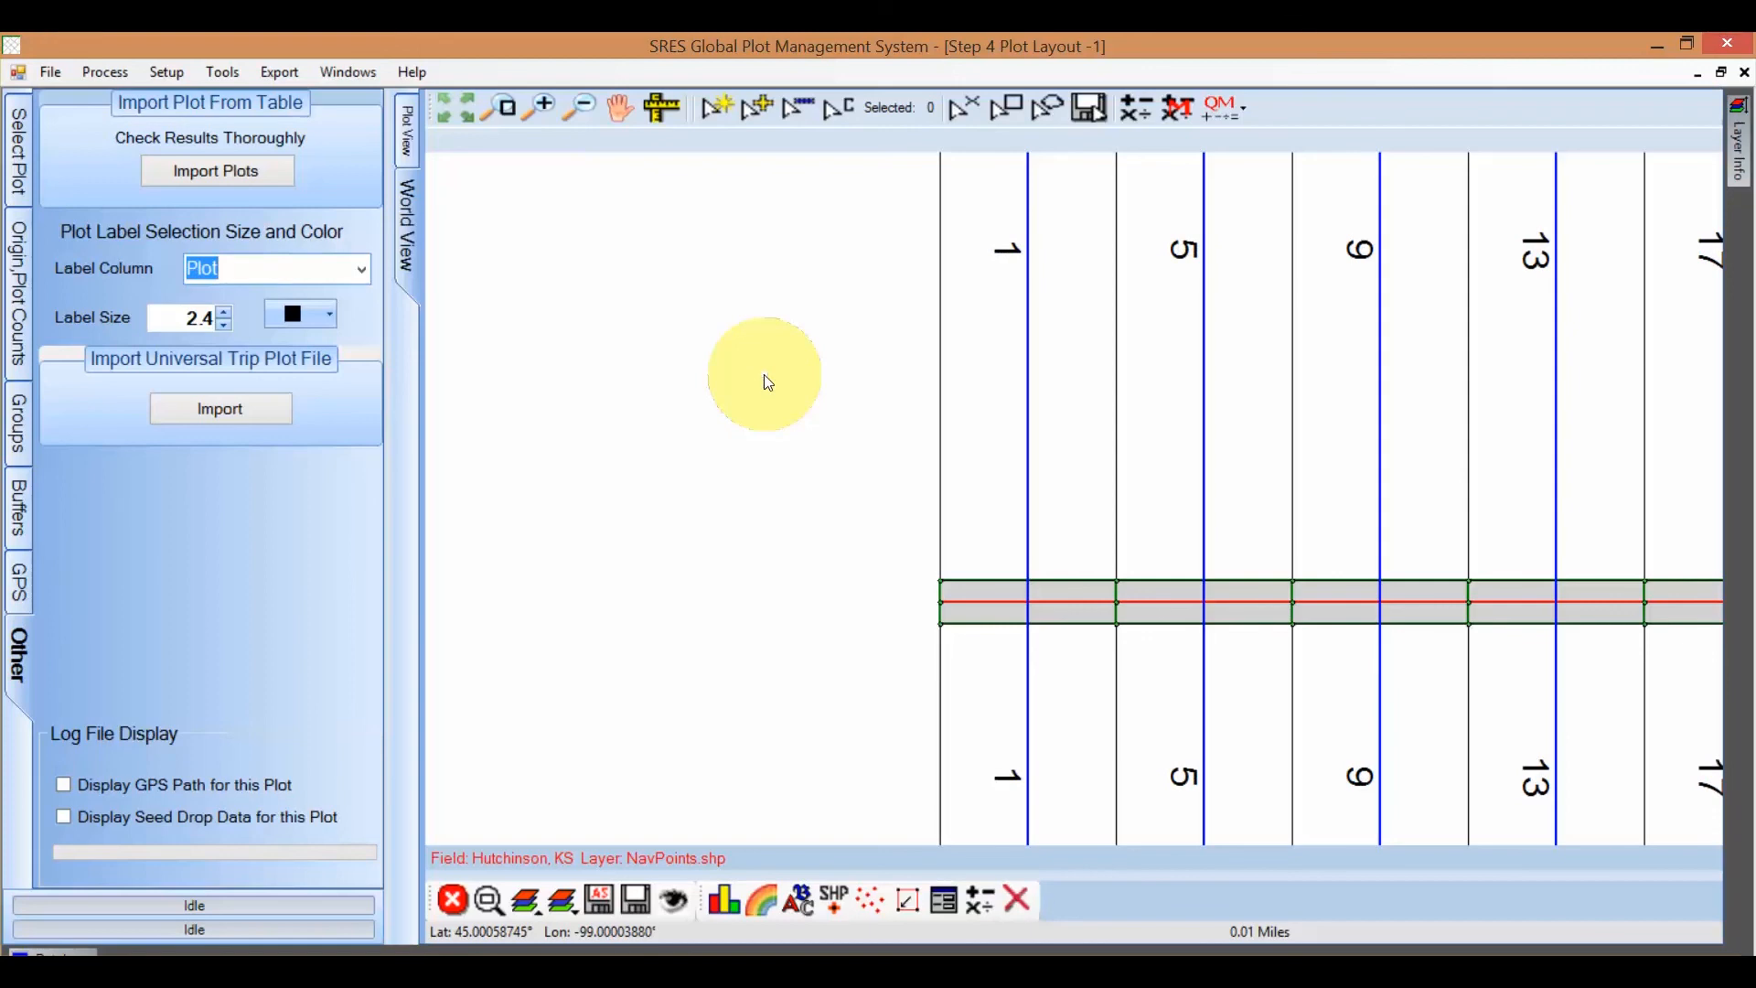
pyautogui.press('Down')
pyautogui.press('Down')
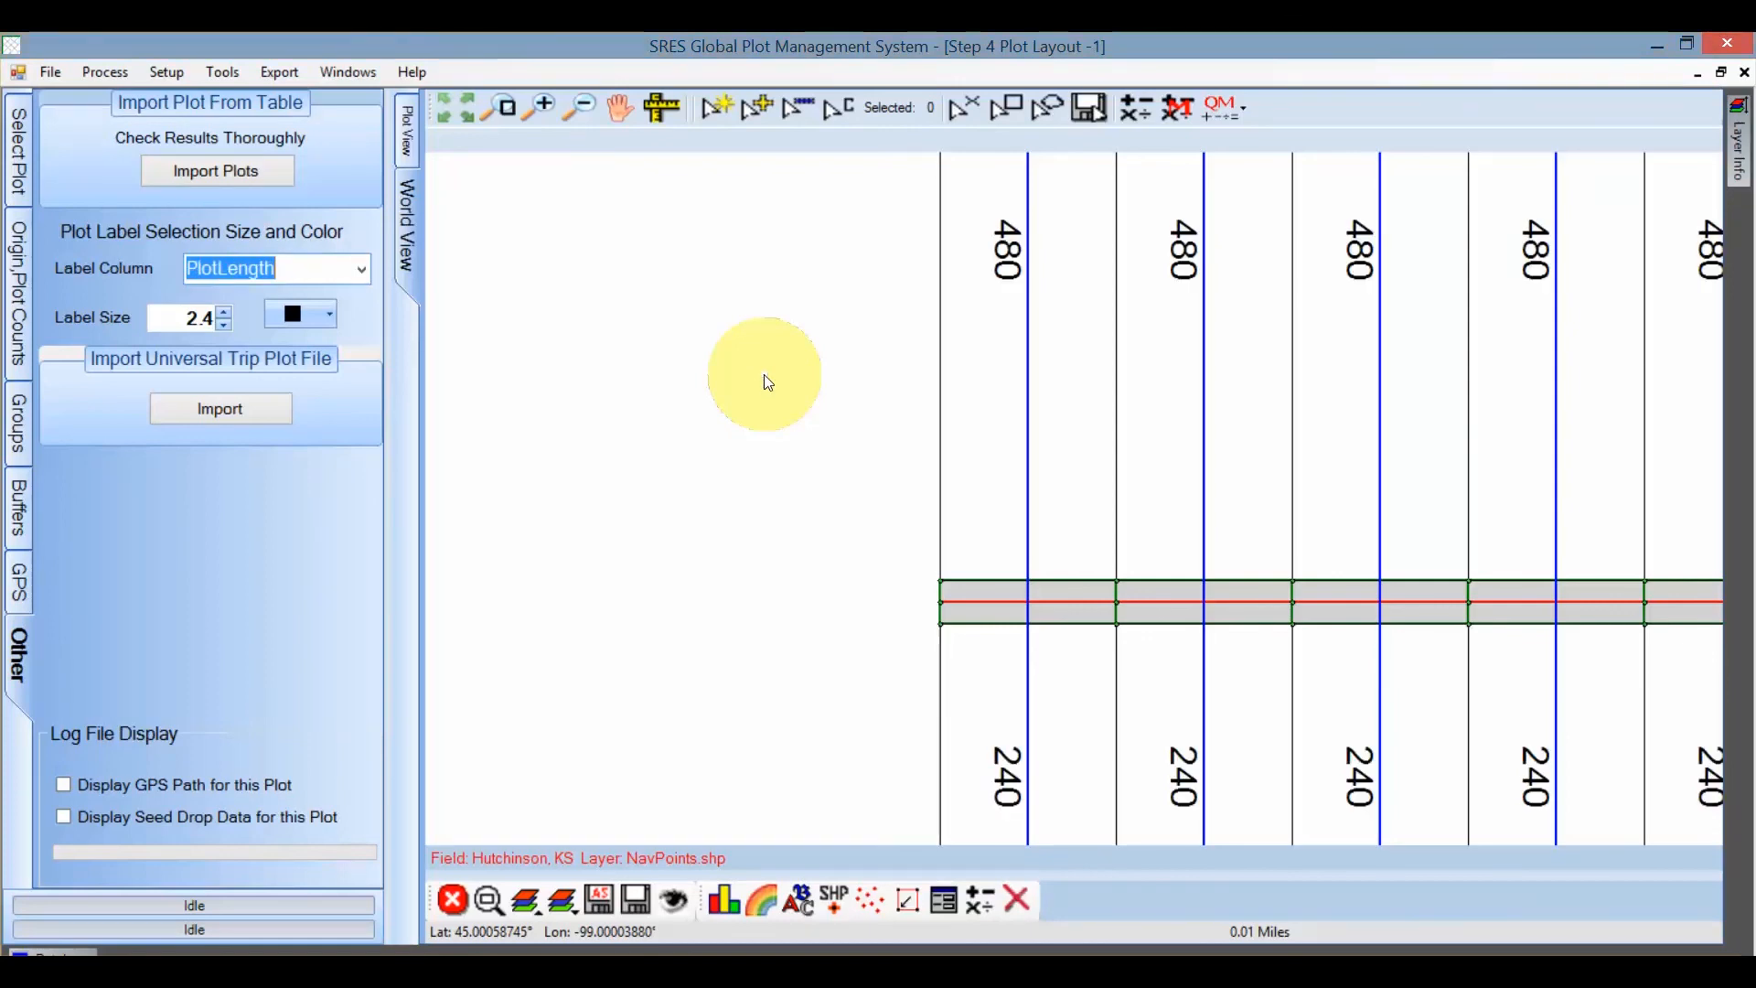
pyautogui.press('Down')
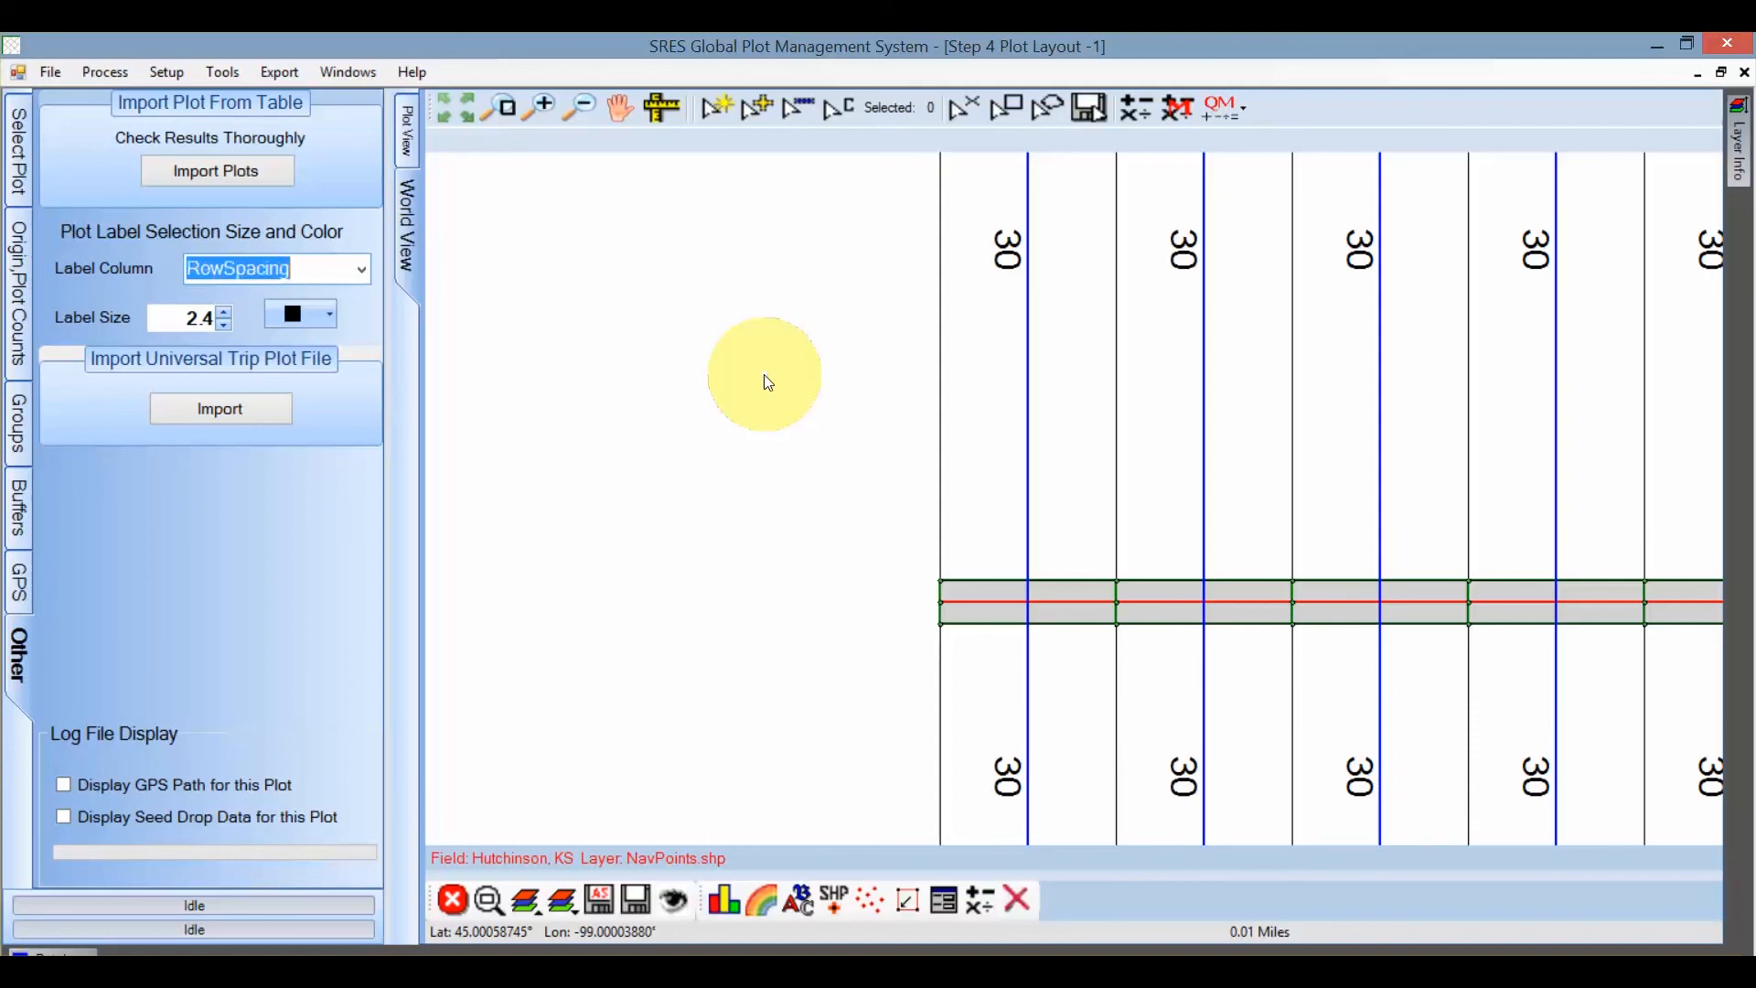
pyautogui.press('Down')
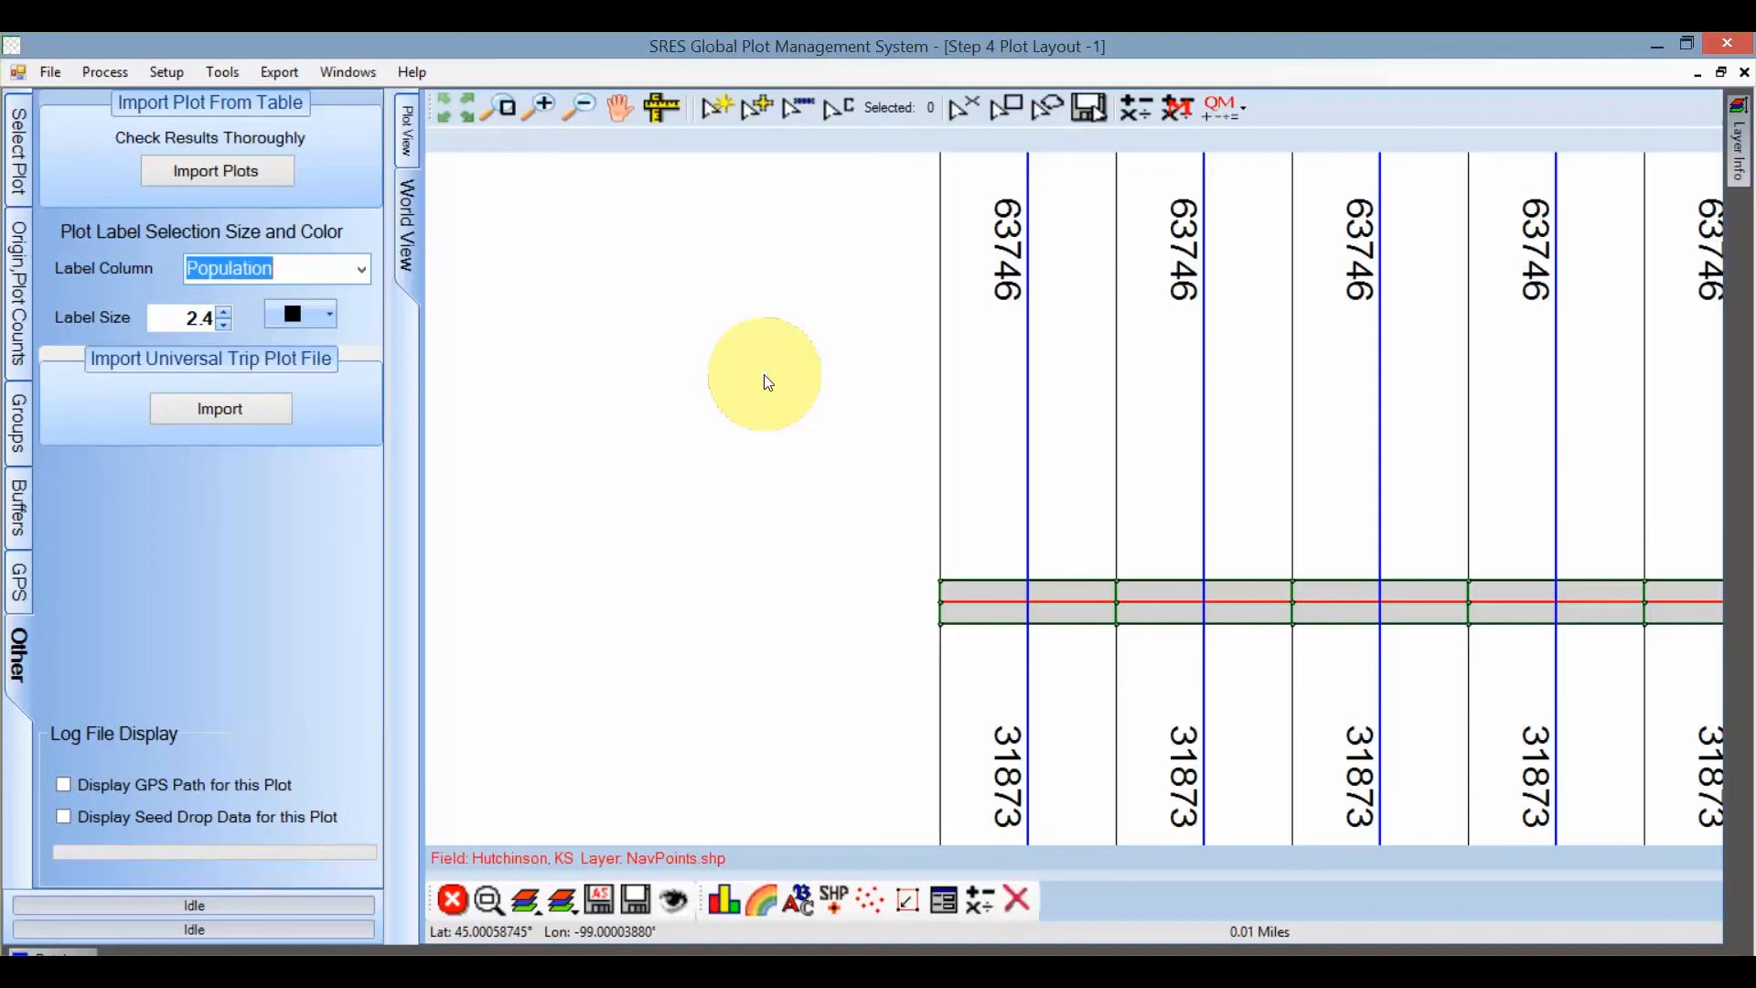
pyautogui.press('Down')
pyautogui.press('Down')
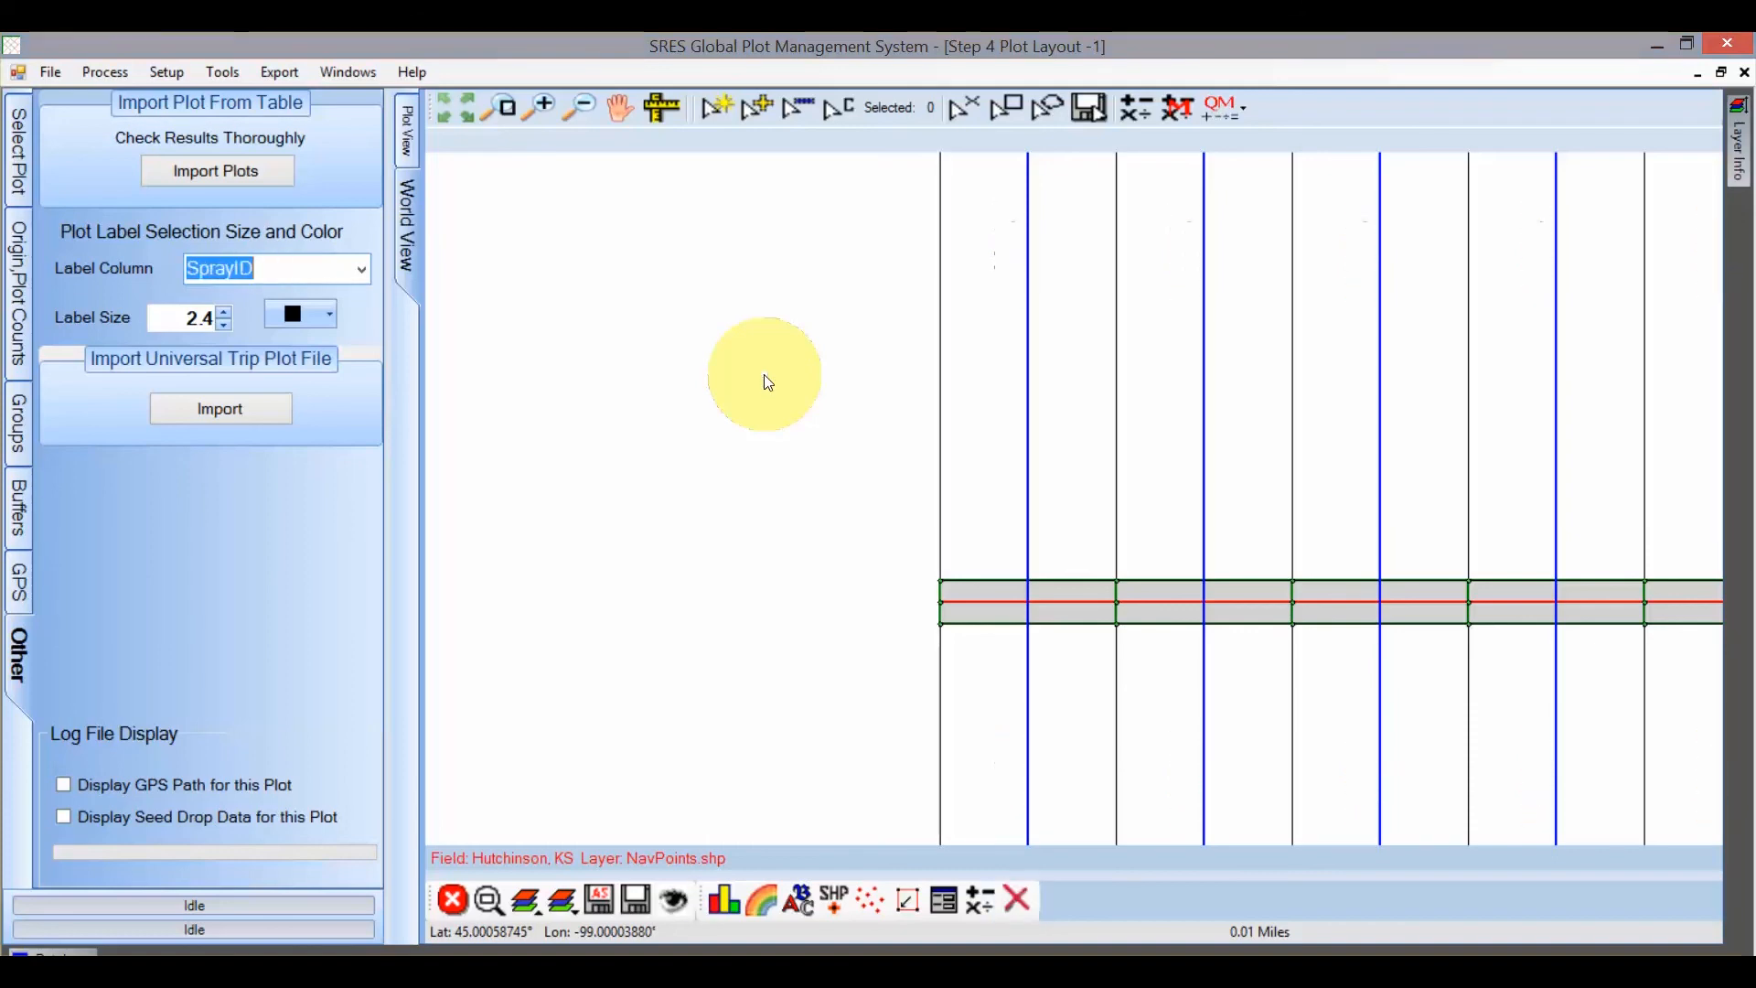
pyautogui.press('Down')
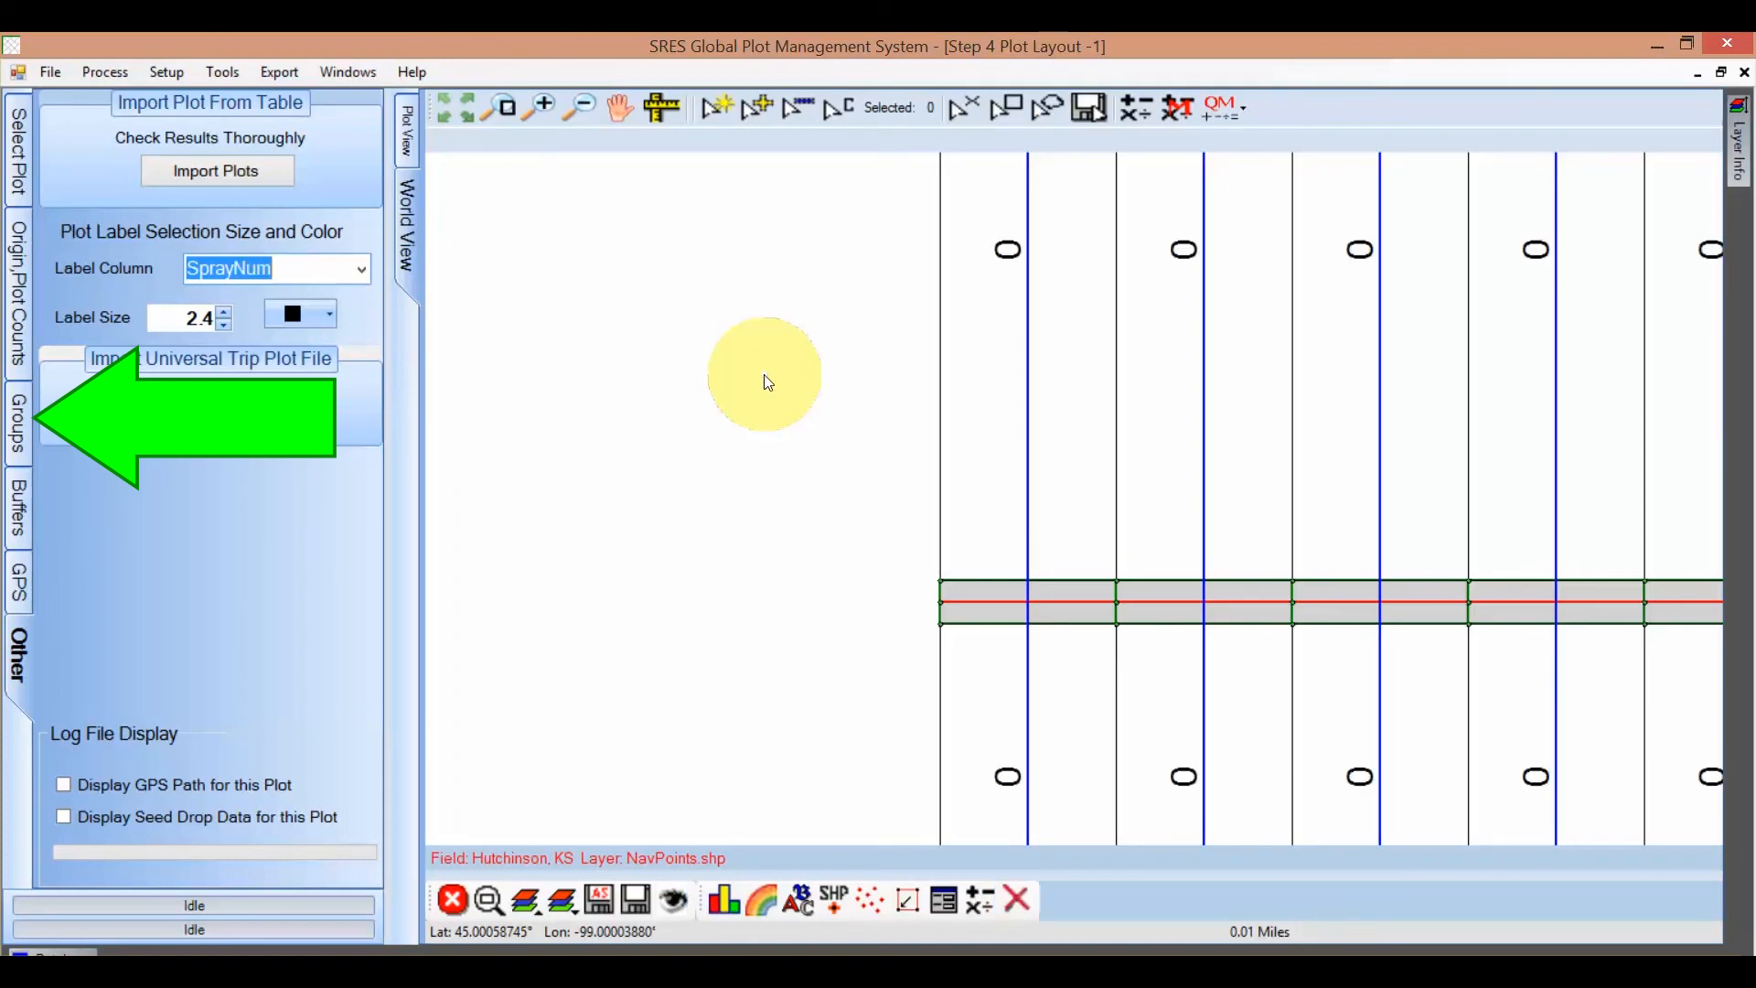
pyautogui.press('Down')
pyautogui.press('Down')
pyautogui.press('Down')
pyautogui.press('Down')
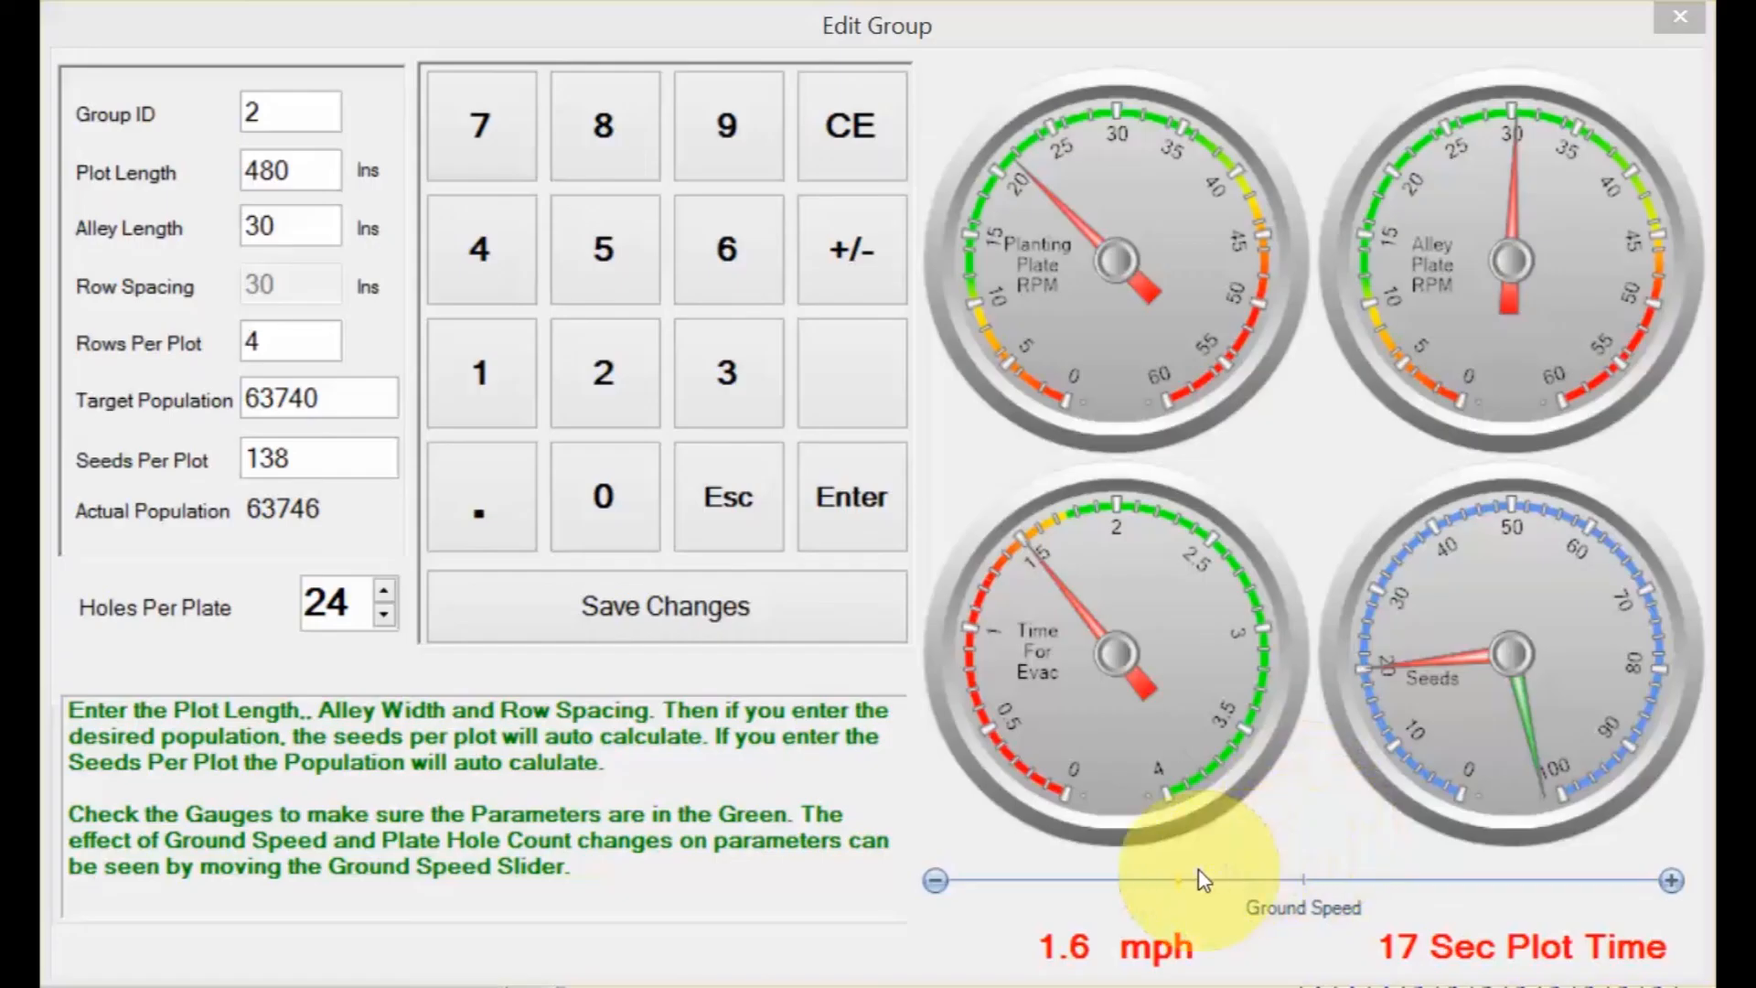
# Set the ground speed for group 2 to 1.5 mph.
pyautogui.moveTo(1189, 881)
pyautogui.mouseDown()
pyautogui.moveTo(1244, 914)
pyautogui.moveTo(1293, 906)
pyautogui.moveTo(1177, 909)
pyautogui.mouseUp()
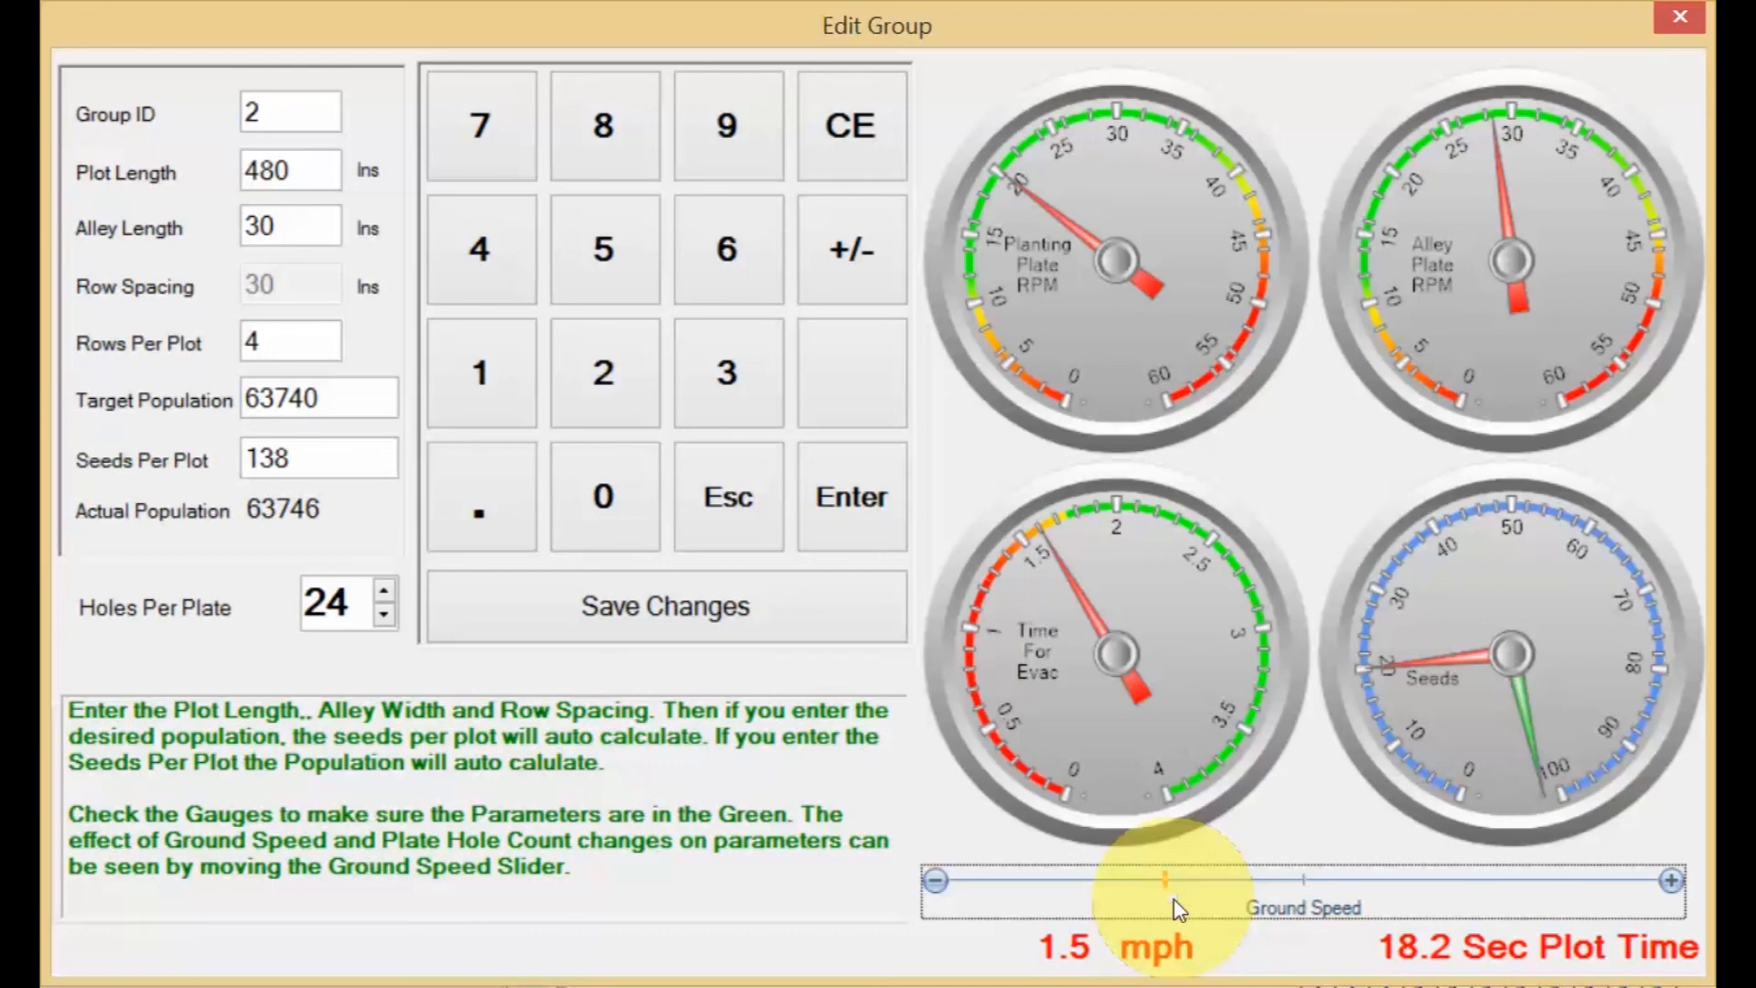